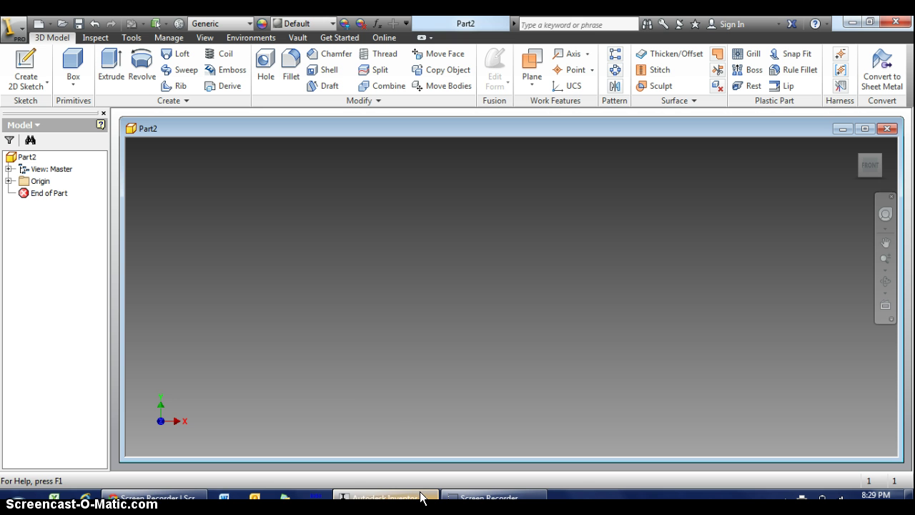
# Start a new 2D sketch on the XY plane
pyautogui.click(376, 405)
pyautogui.click(26, 62)
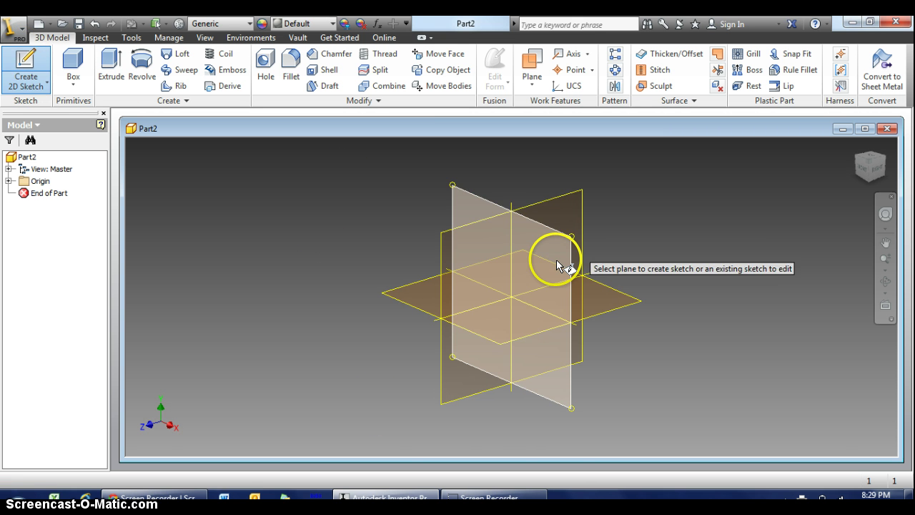
pyautogui.click(556, 260)
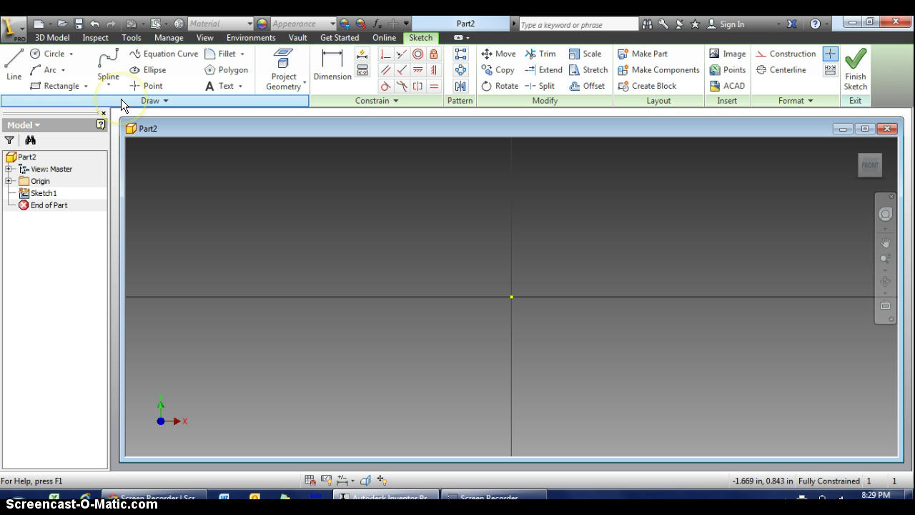
# Sketch a rectangle 90 in wide and 6 in high, starting its upper corner slightly up and left of the origin
pyautogui.click(55, 84)
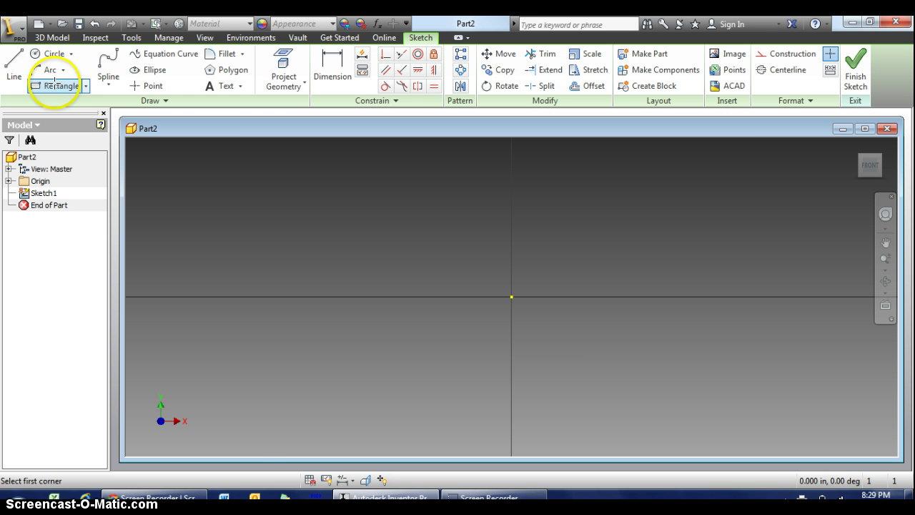
pyautogui.click(232, 273)
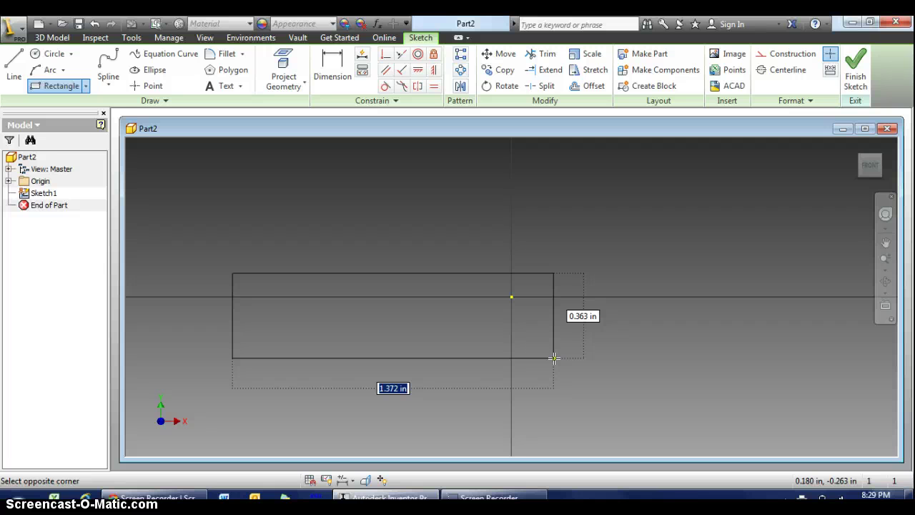
pyautogui.write('90')
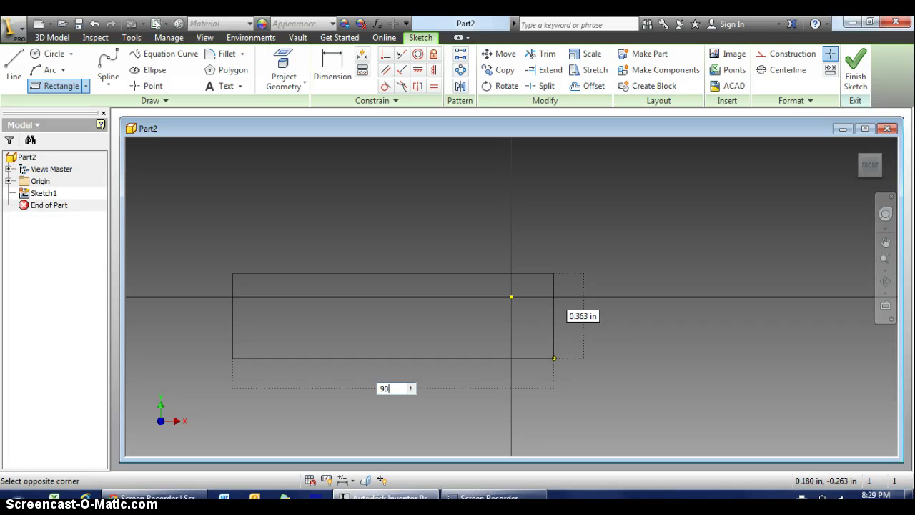
pyautogui.press('Tab')
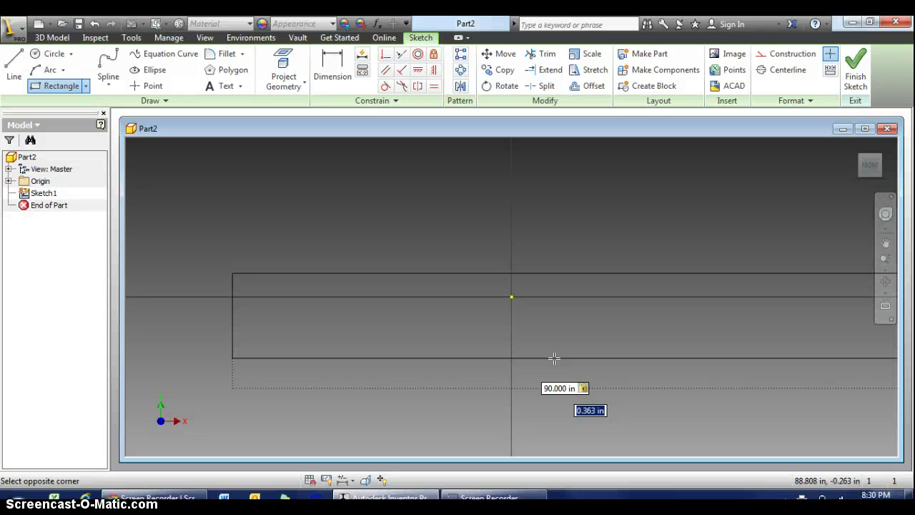
pyautogui.write('6')
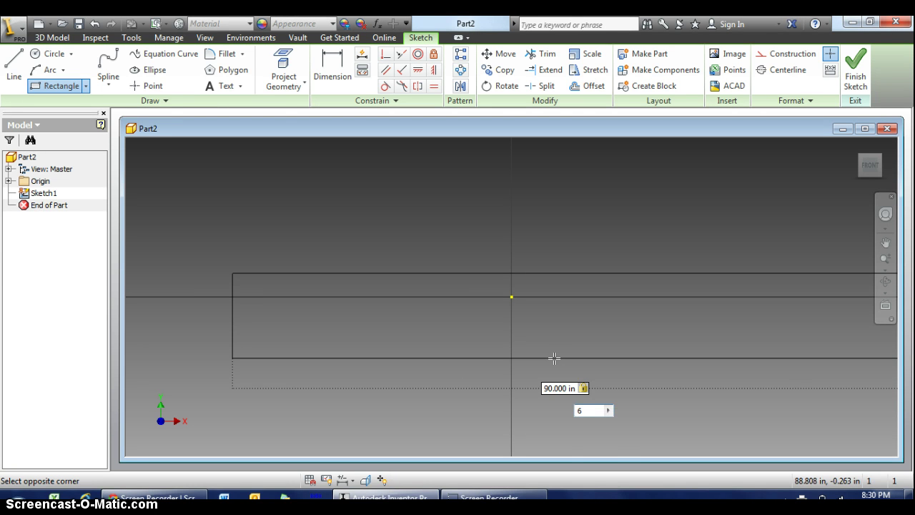
pyautogui.press('Return')
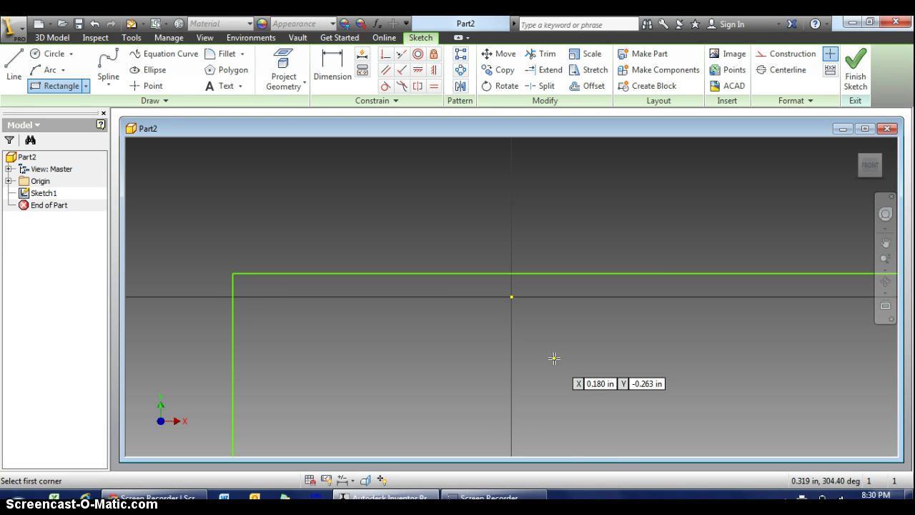
pyautogui.click(870, 167)
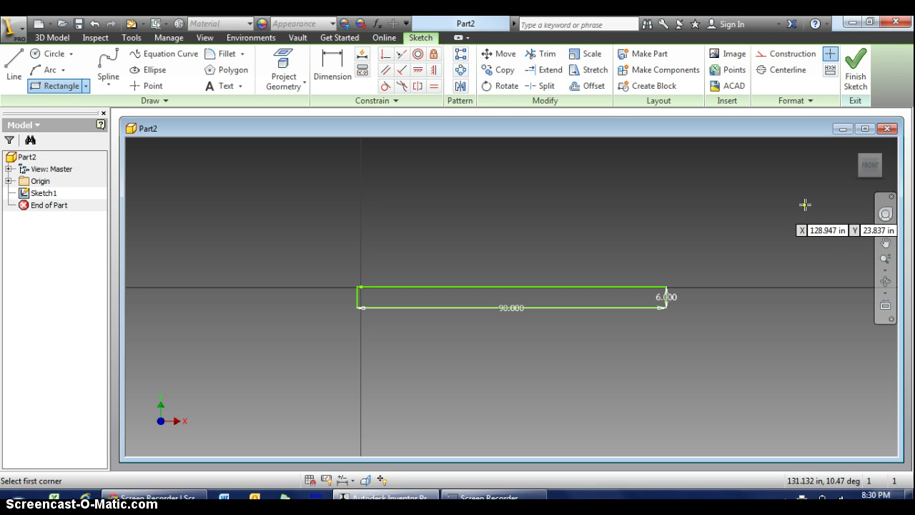
pyautogui.click(886, 283)
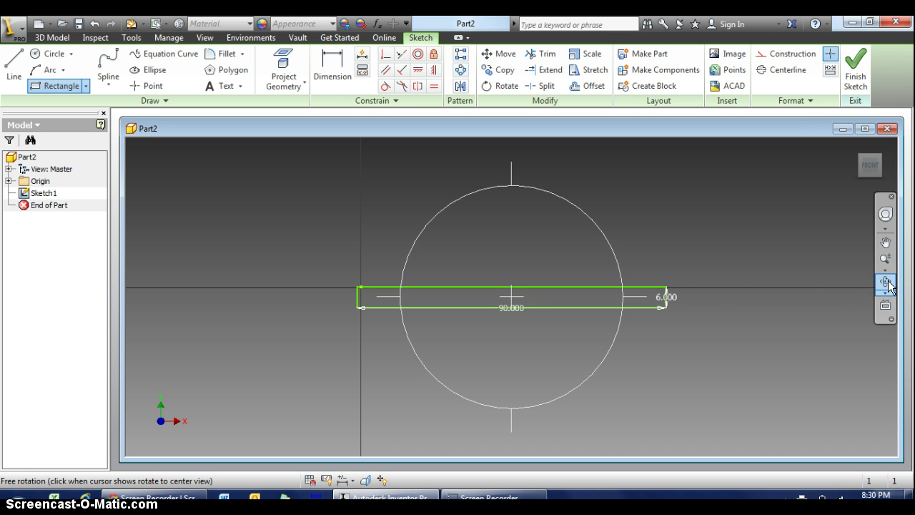
pyautogui.click(709, 334)
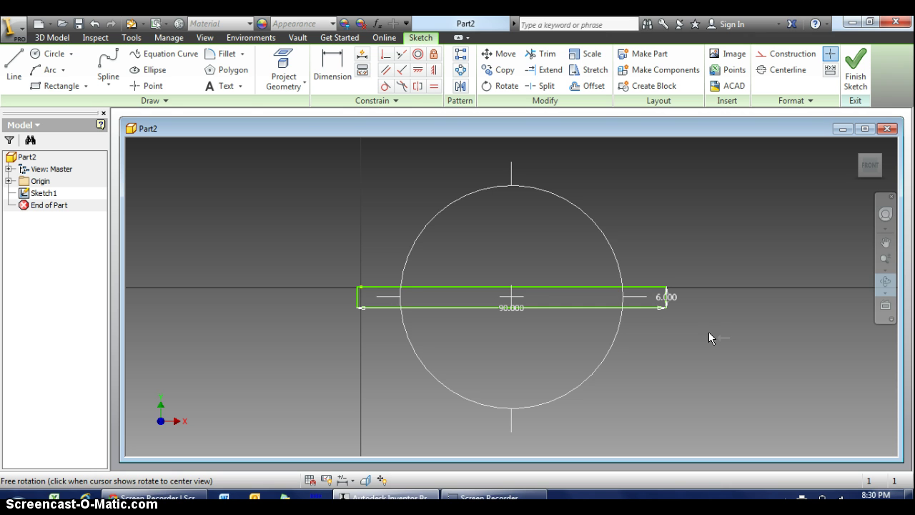
pyautogui.press('Escape')
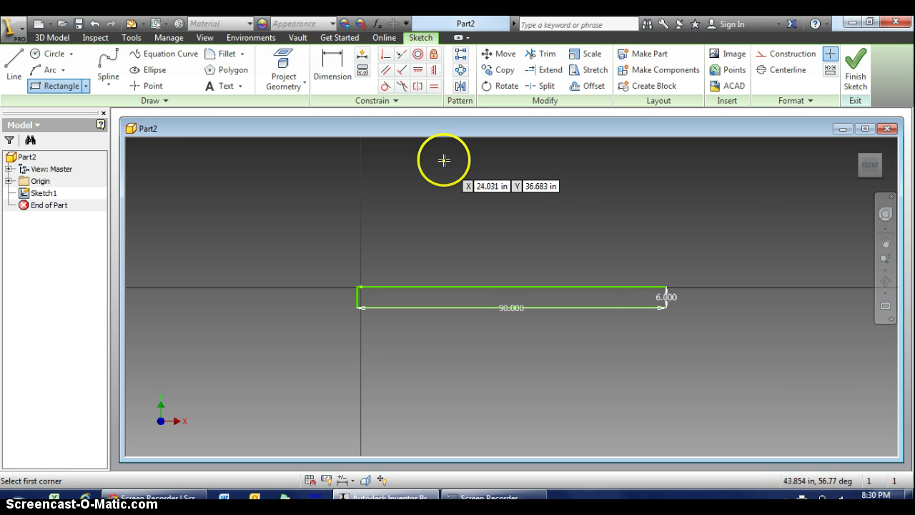
# Place seven sketch points in a row along the rectangle's horizontal midline, between about X 78 in and X 6 in
pyautogui.click(148, 85)
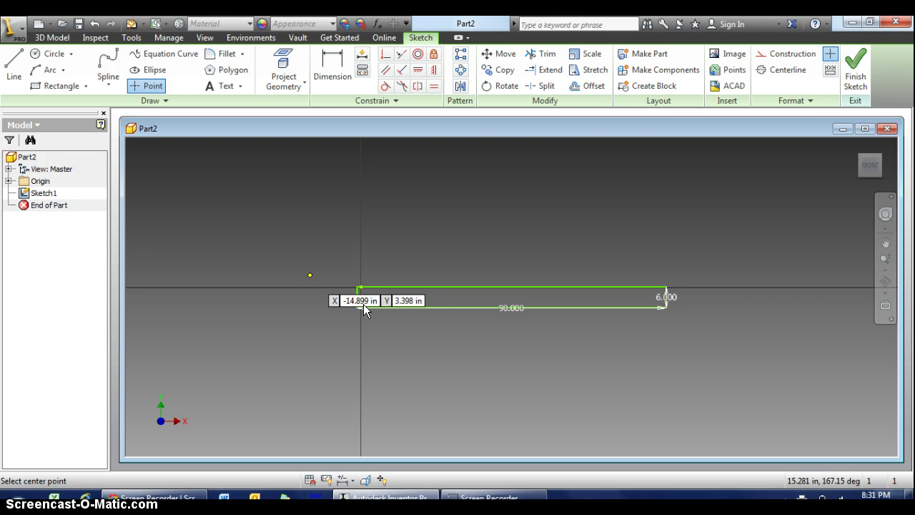
pyautogui.moveTo(363, 309)
pyautogui.mouseDown()
pyautogui.moveTo(427, 307)
pyautogui.moveTo(388, 286)
pyautogui.moveTo(353, 302)
pyautogui.moveTo(430, 295)
pyautogui.mouseUp()
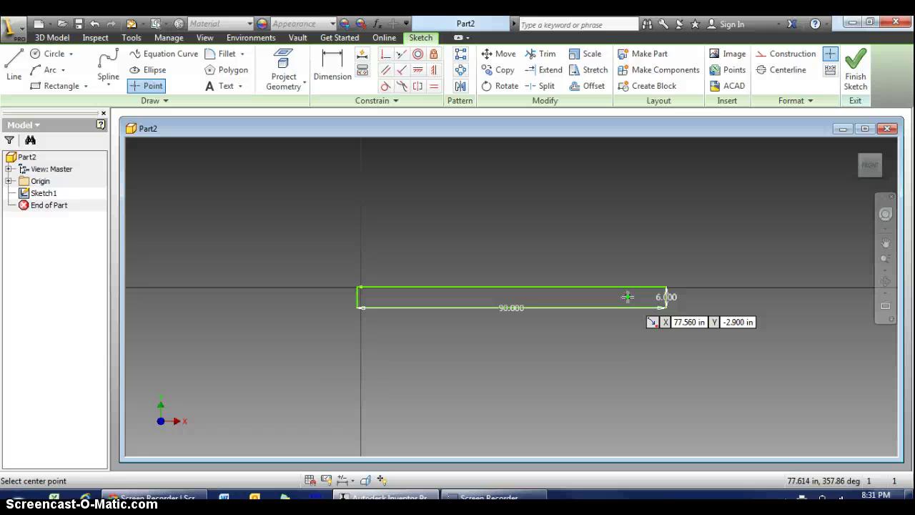
pyautogui.click(581, 296)
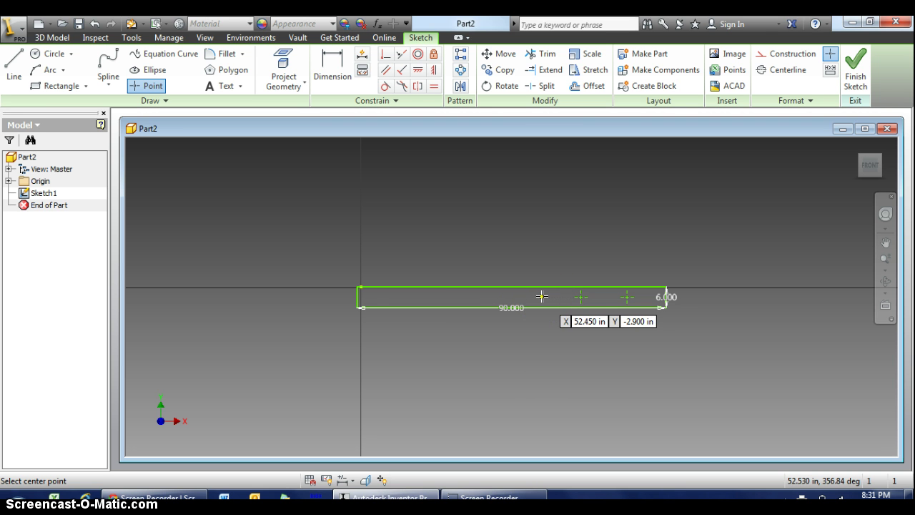
pyautogui.click(541, 296)
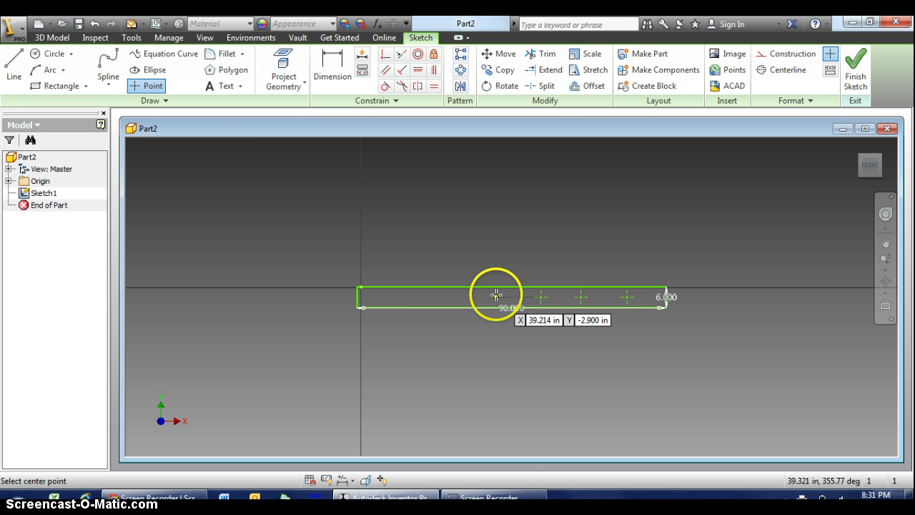
pyautogui.click(496, 296)
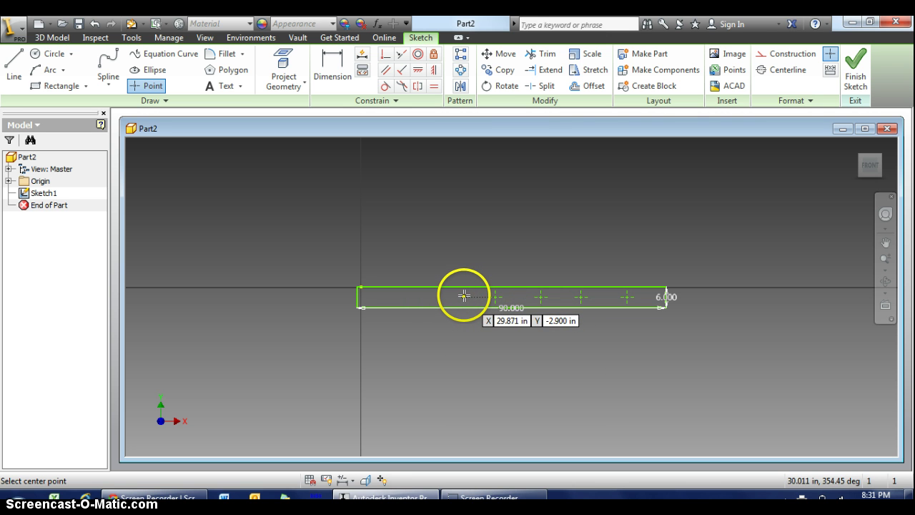
pyautogui.click(462, 296)
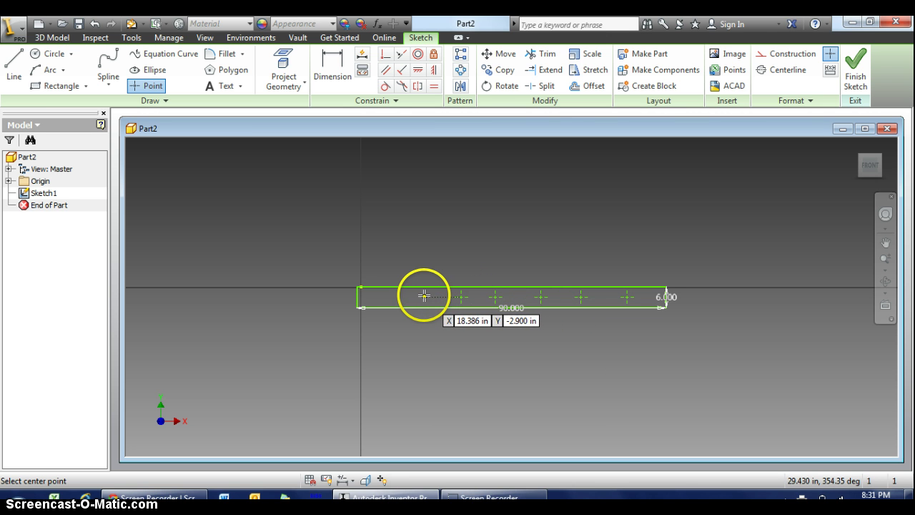
pyautogui.click(421, 296)
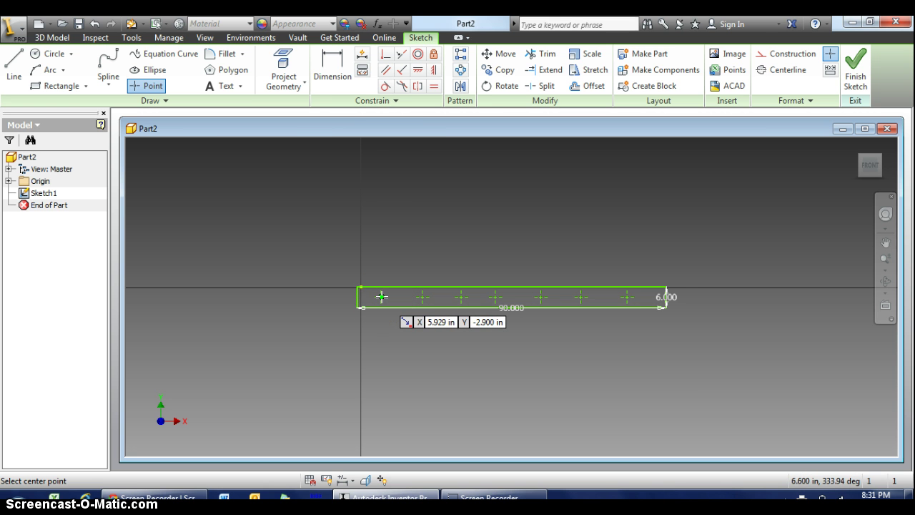
pyautogui.click(382, 296)
pyautogui.press('Escape')
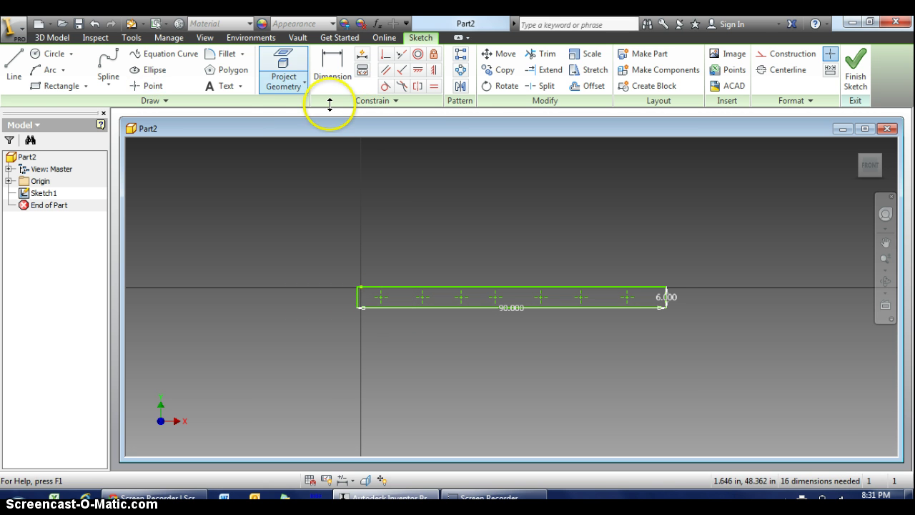
# Dimension the horizontal spacing between the first and second points from the left as 10 in
pyautogui.click(331, 71)
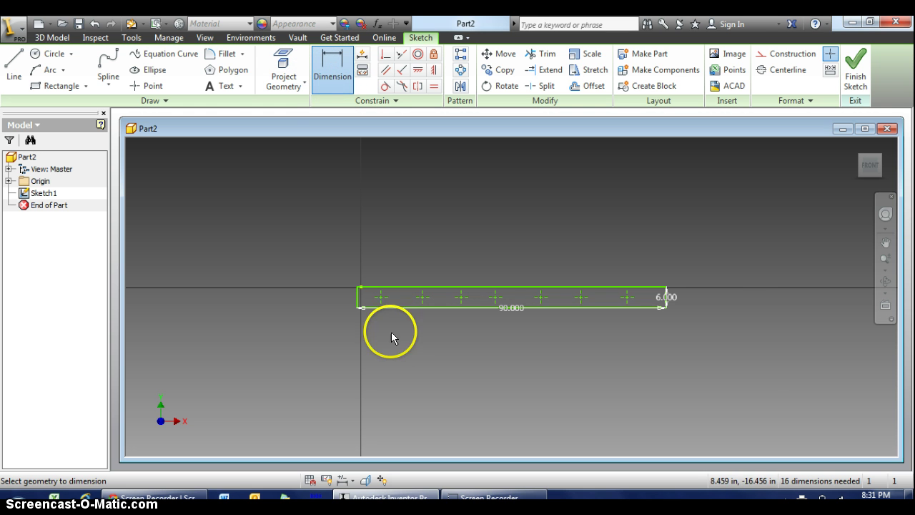
pyautogui.click(381, 296)
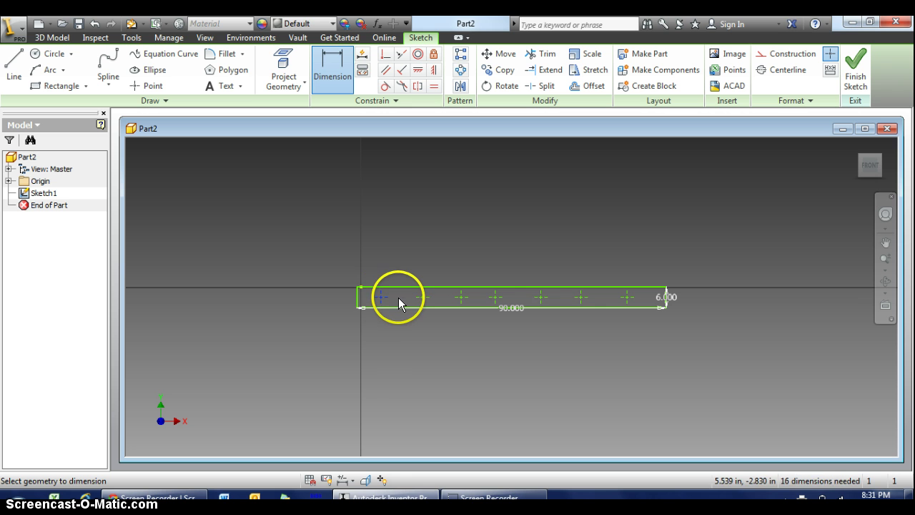
pyautogui.click(421, 297)
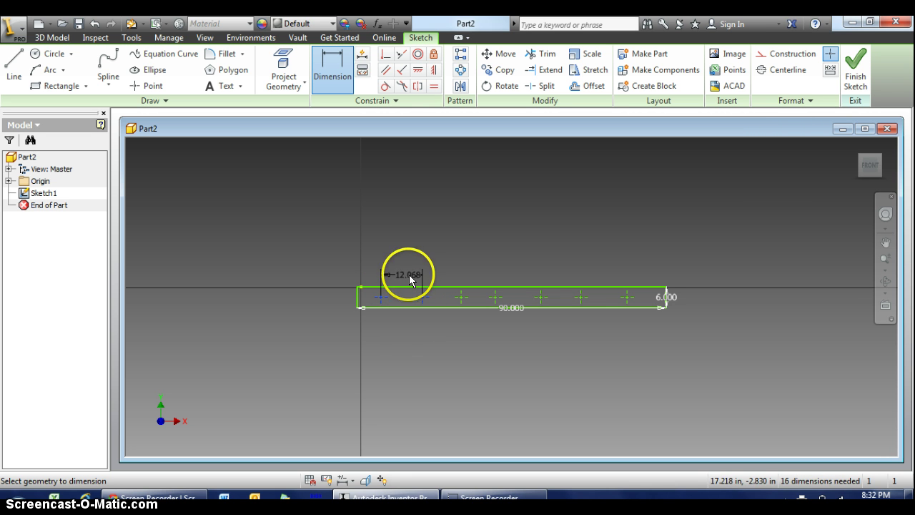
pyautogui.click(405, 239)
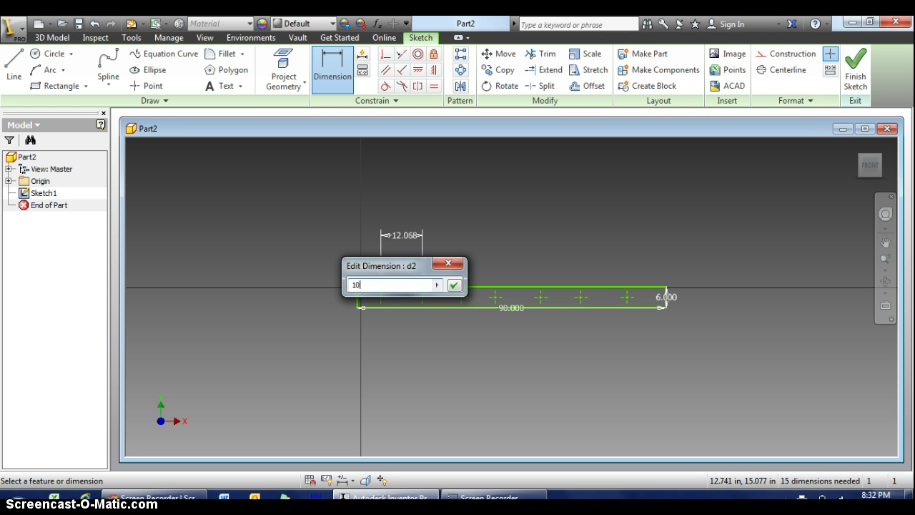
pyautogui.press('Return')
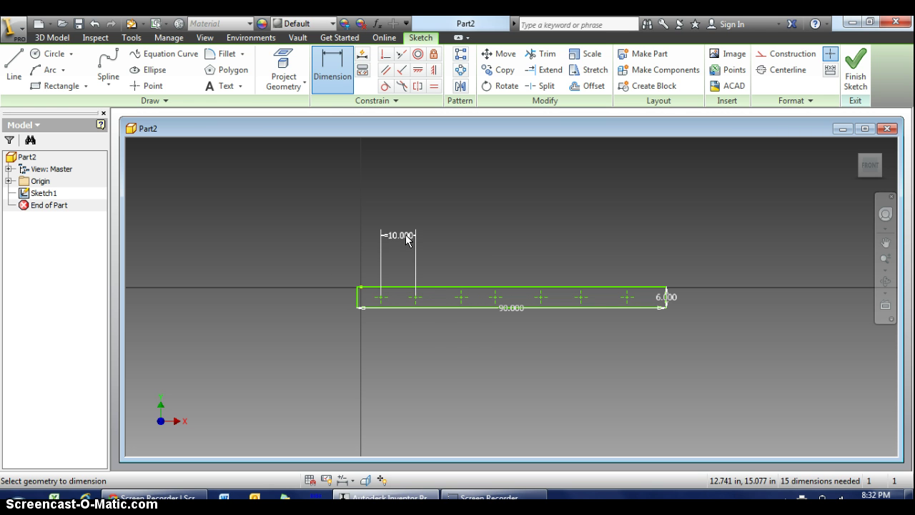
# Dimension the horizontal spacing between the second and third points as 10 in, placing the dimension below the rectangle
pyautogui.click(417, 298)
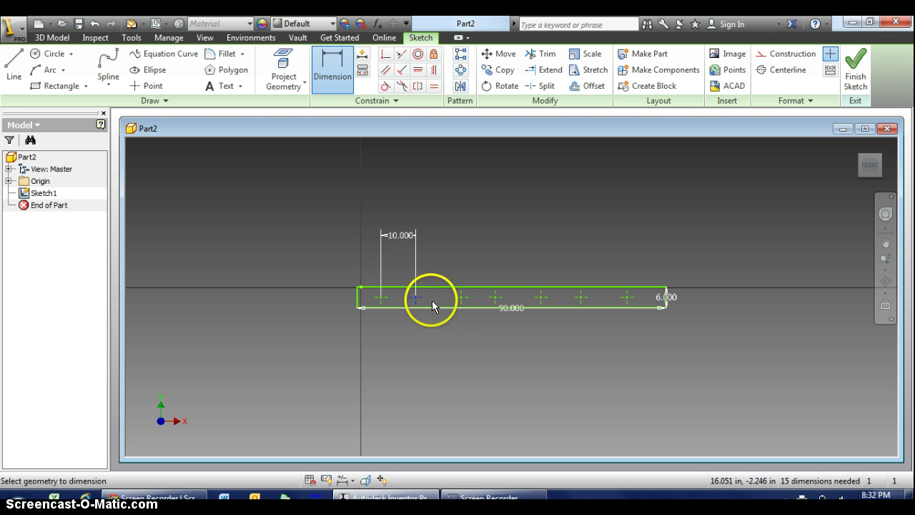
pyautogui.click(461, 299)
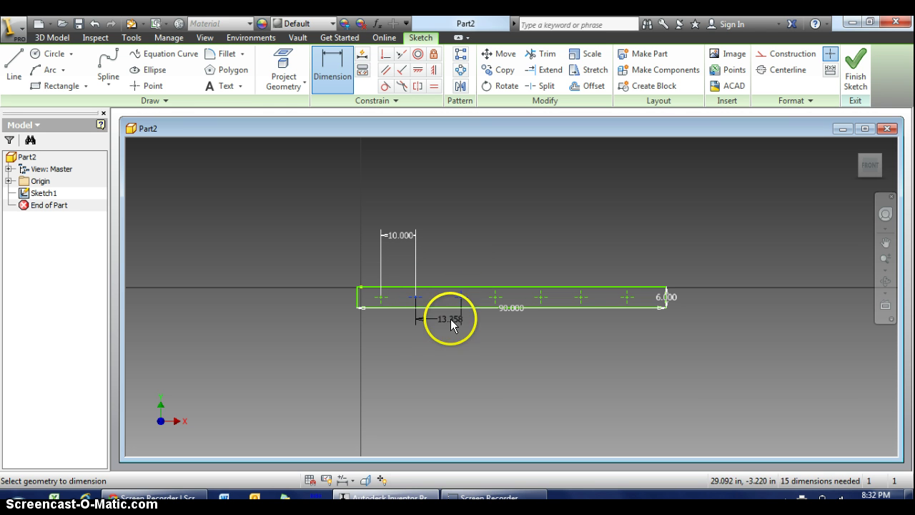
pyautogui.click(438, 353)
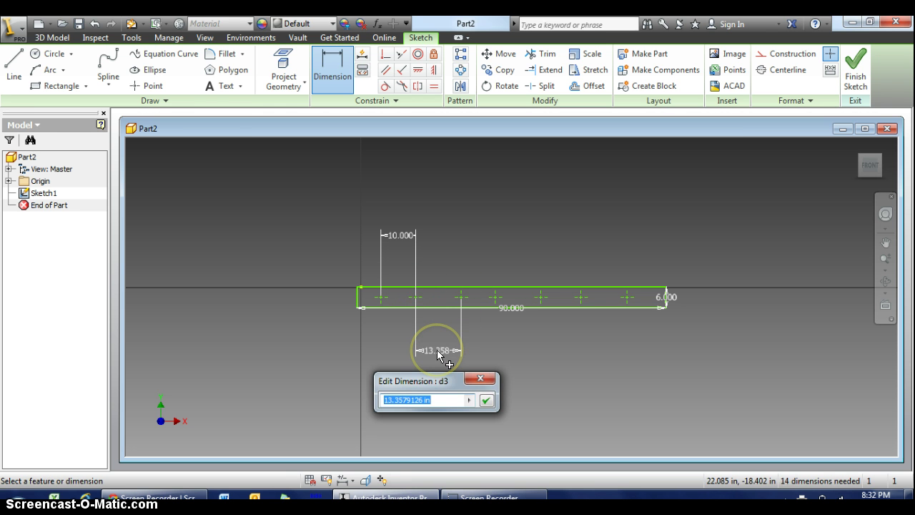
pyautogui.write('10')
pyautogui.press('Return')
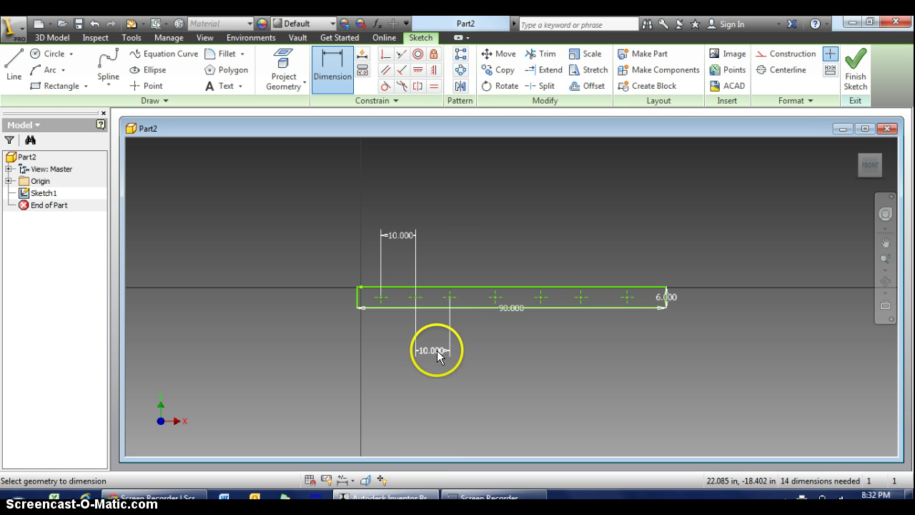
# Dimension the horizontal spacing between the third and fourth points as 10 in, placing the dimension above the rectangle
pyautogui.click(450, 297)
pyautogui.click(493, 297)
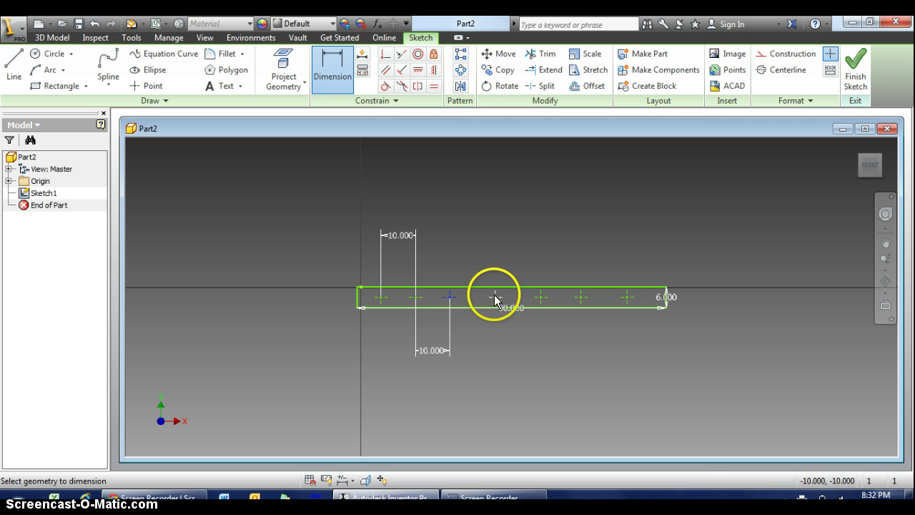
pyautogui.click(473, 234)
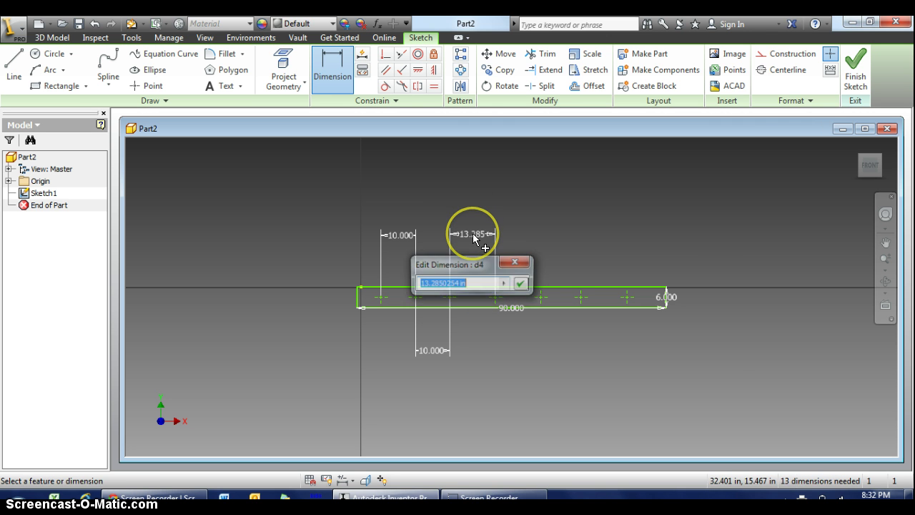
pyautogui.write('1-')
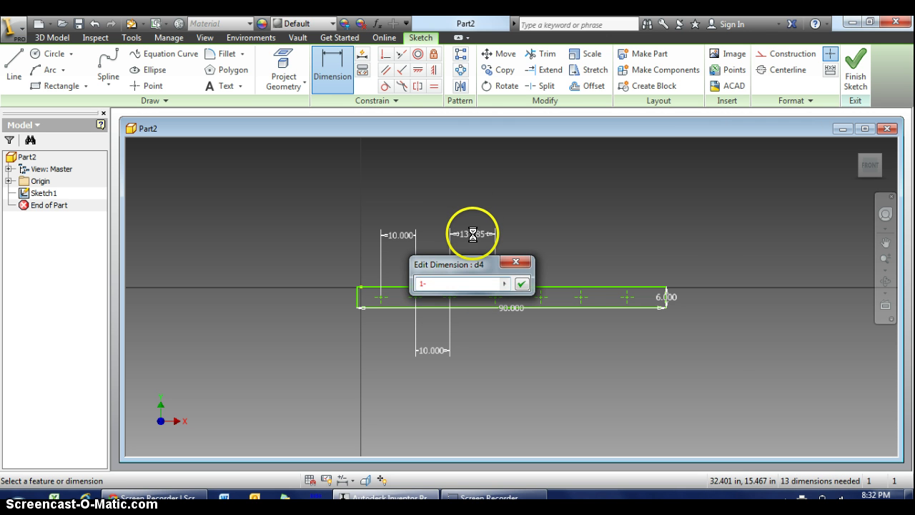
pyautogui.press('Return')
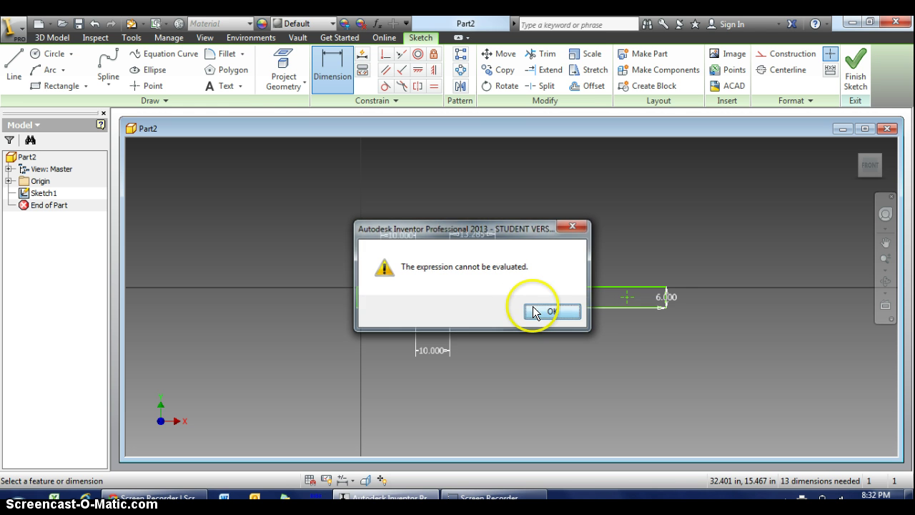
pyautogui.click(536, 311)
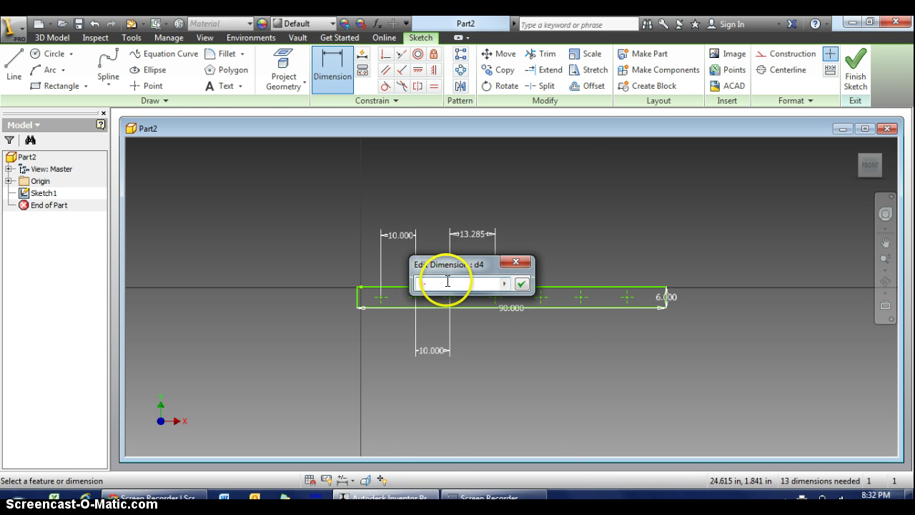
pyautogui.press('Return')
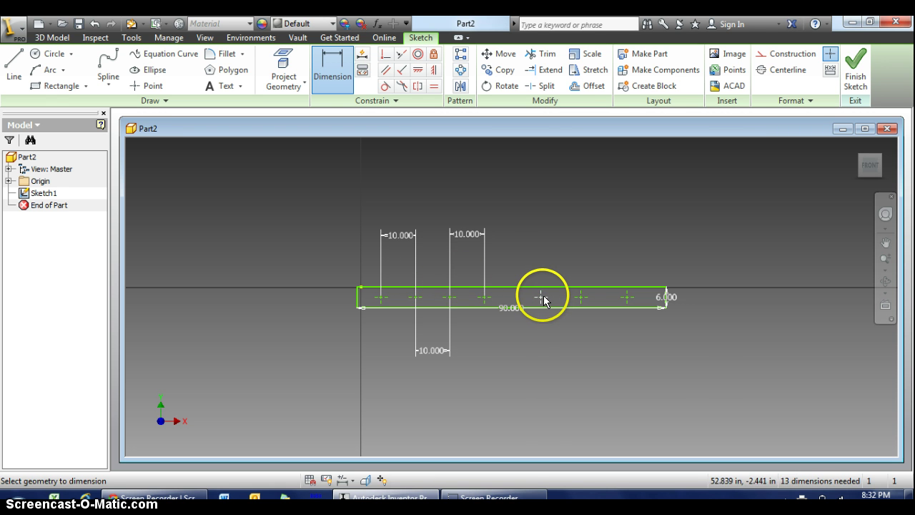
# Dimension the horizontal spacing between the fourth and fifth points as 10 in, placing the dimension below the rectangle
pyautogui.click(486, 297)
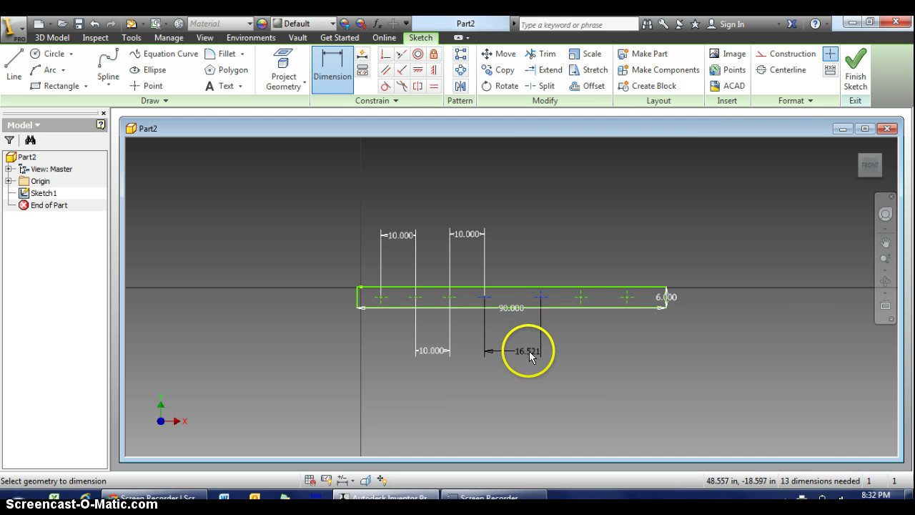
pyautogui.click(530, 356)
pyautogui.write('10')
pyautogui.press('Return')
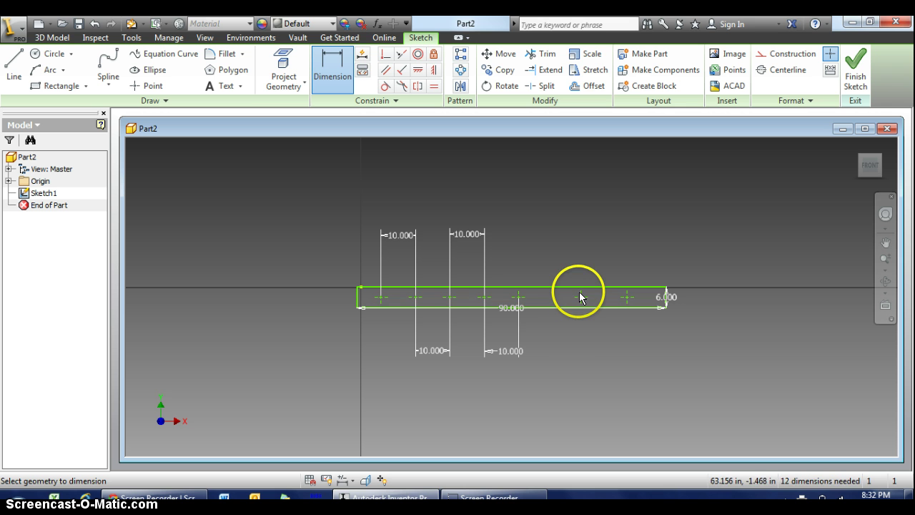
pyautogui.click(521, 302)
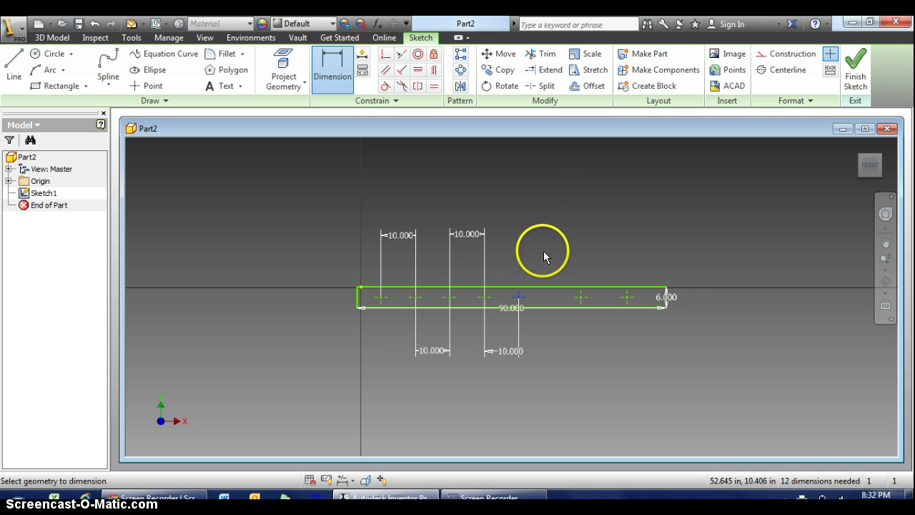
pyautogui.click(517, 298)
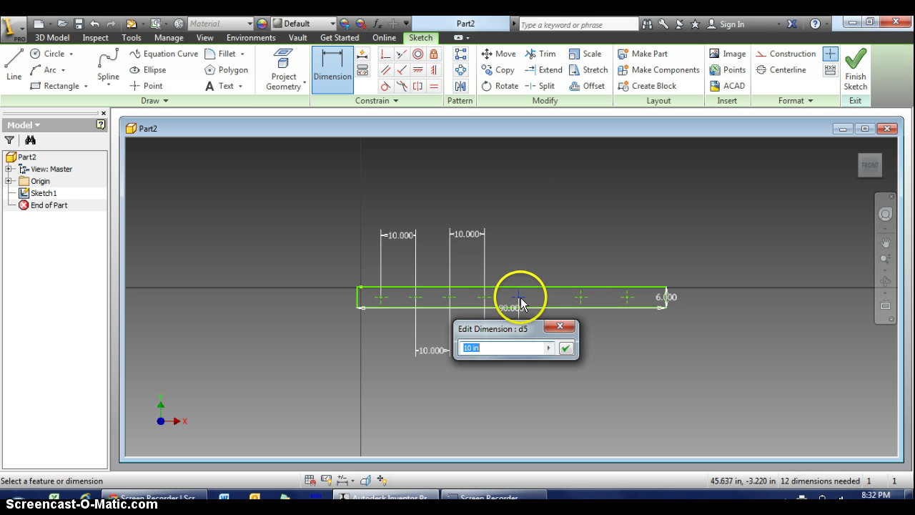
pyautogui.click(578, 297)
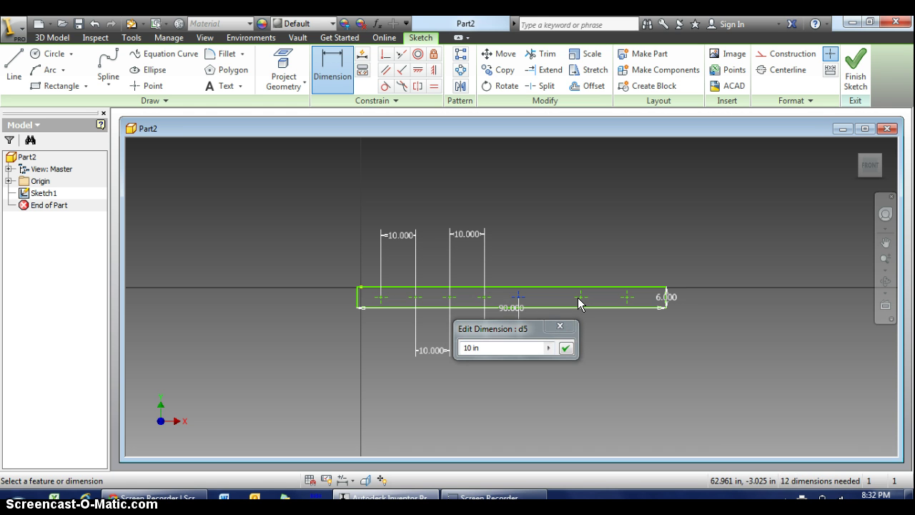
pyautogui.click(500, 302)
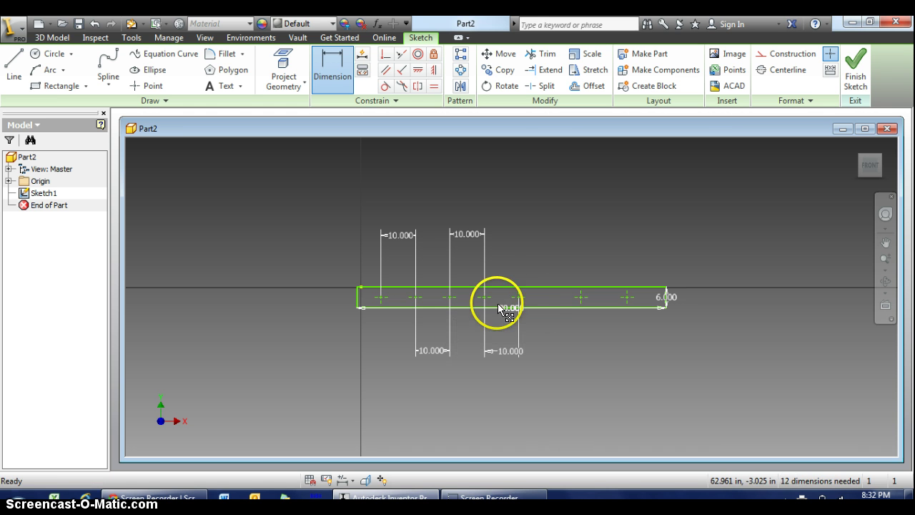
pyautogui.click(386, 30)
# Dimension the horizontal spacing between the fifth and sixth points as 10 in, placing the dimension above the rectangle
pyautogui.click(332, 64)
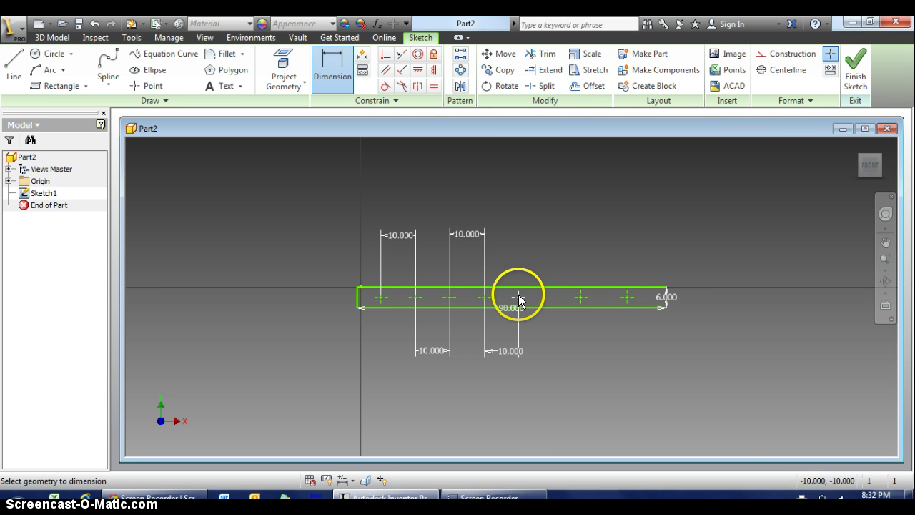
pyautogui.click(580, 297)
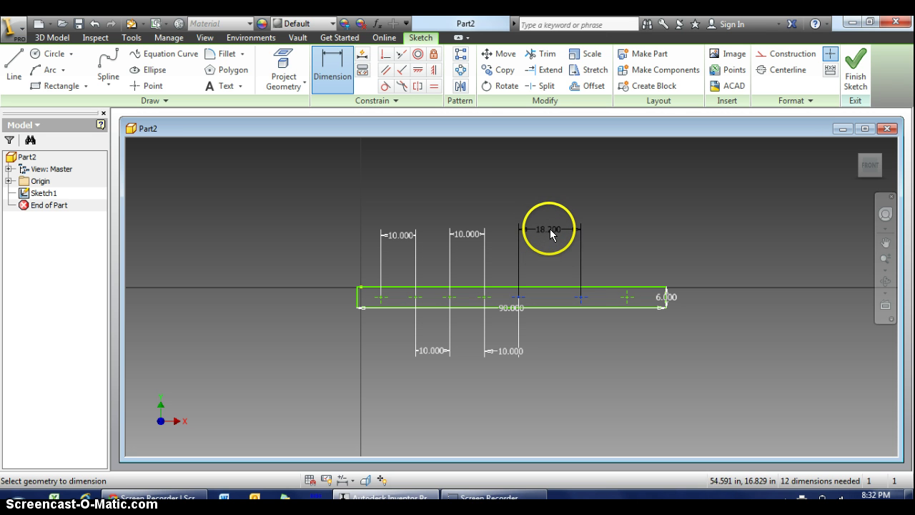
pyautogui.click(549, 229)
pyautogui.write('10')
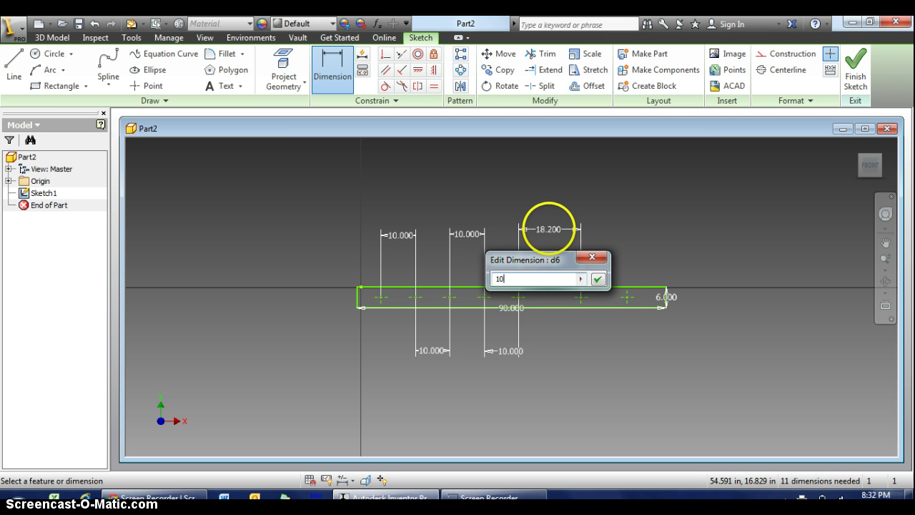
pyautogui.press('Return')
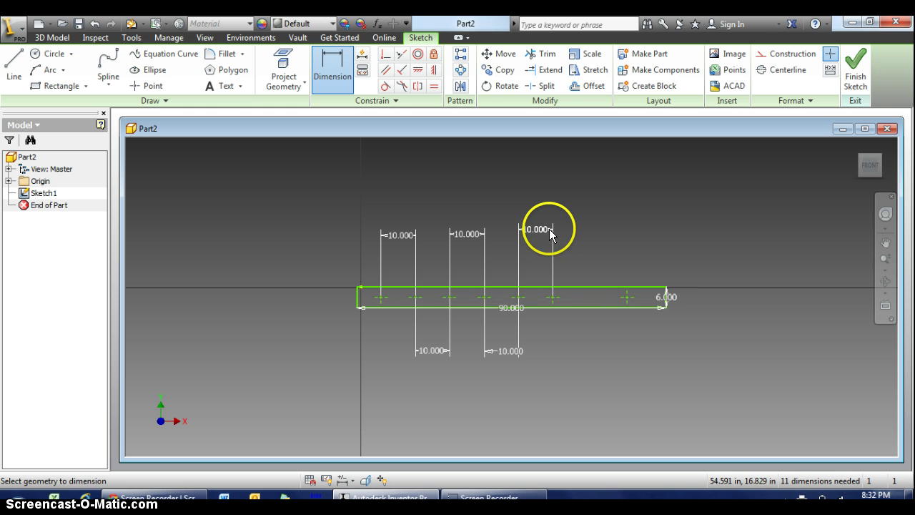
# Dimension the horizontal spacing between the sixth and seventh points as 10 in, placing the dimension below the rectangle
pyautogui.click(554, 295)
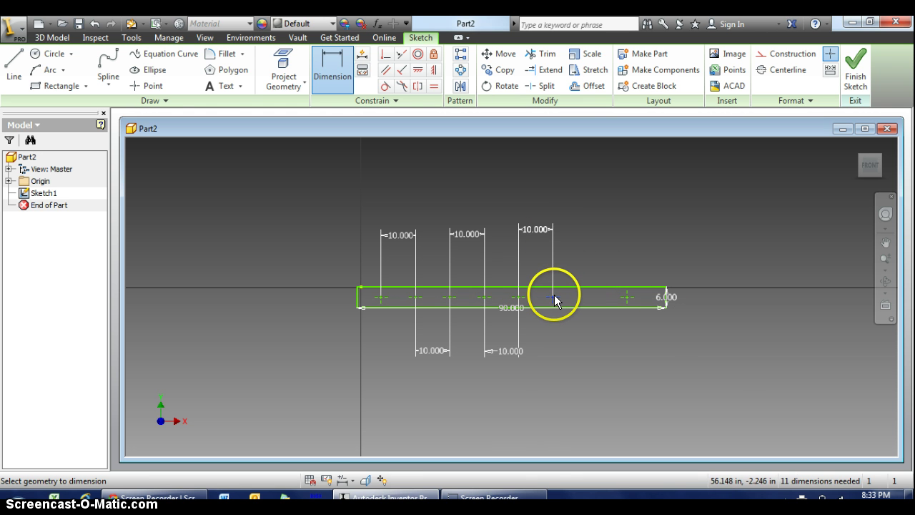
pyautogui.click(627, 296)
pyautogui.click(594, 355)
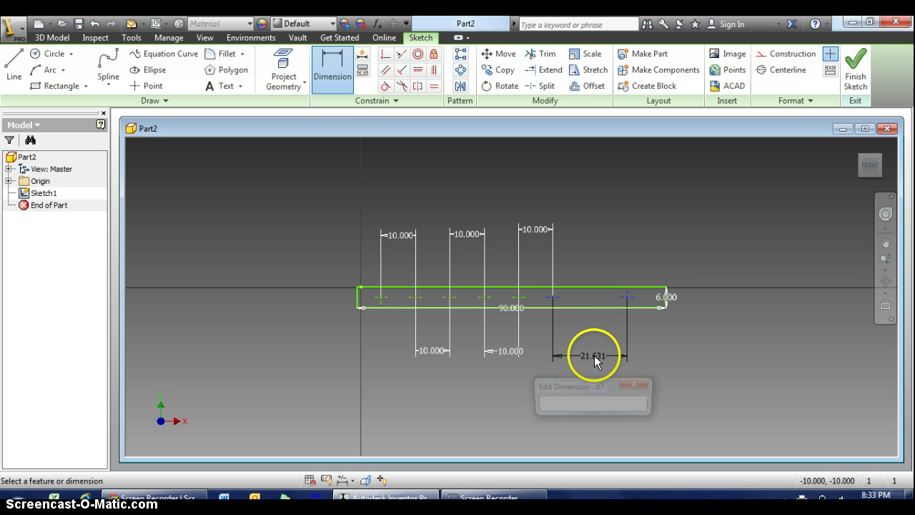
pyautogui.write('10')
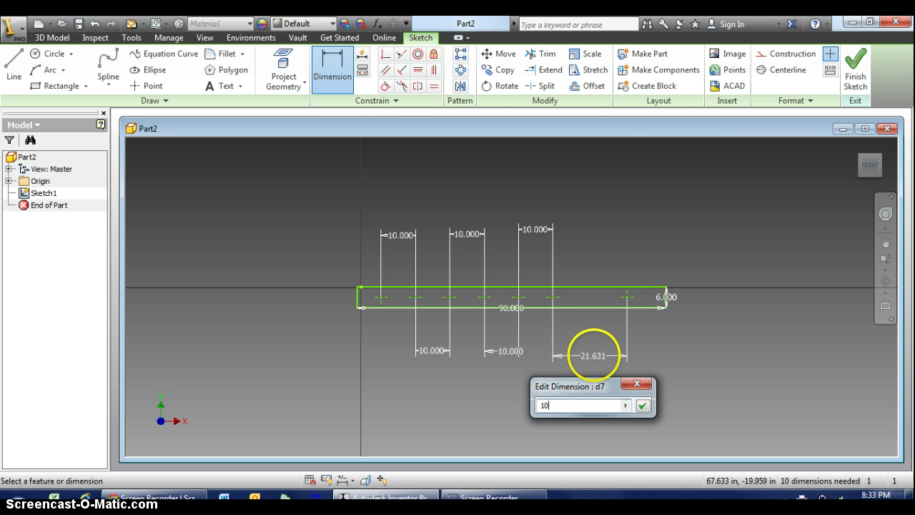
pyautogui.press('Return')
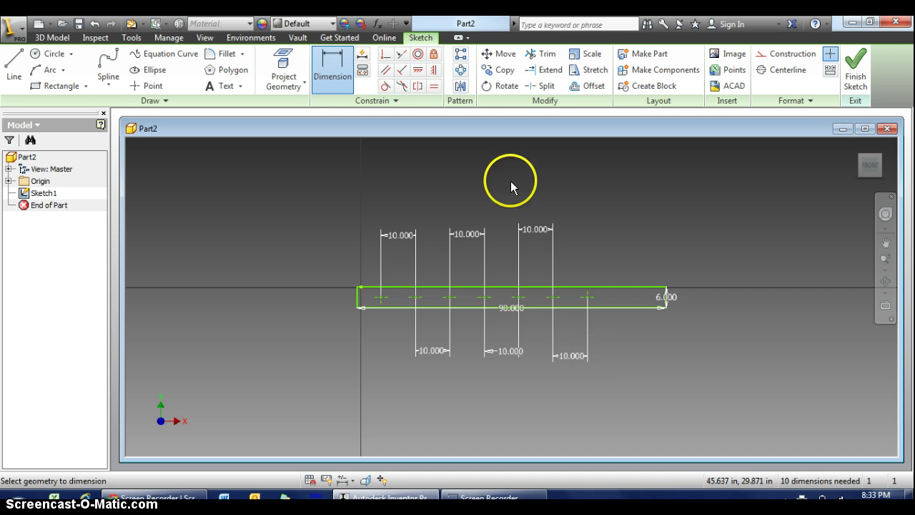
# Add an eighth sketch point on the rectangle's horizontal midline, in line with the others at about X 77 in
pyautogui.click(150, 85)
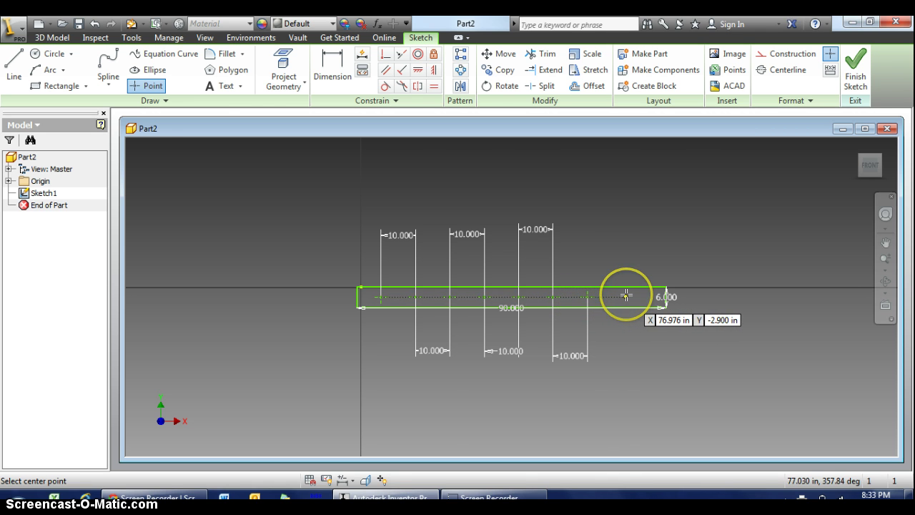
pyautogui.click(610, 286)
pyautogui.click(67, 25)
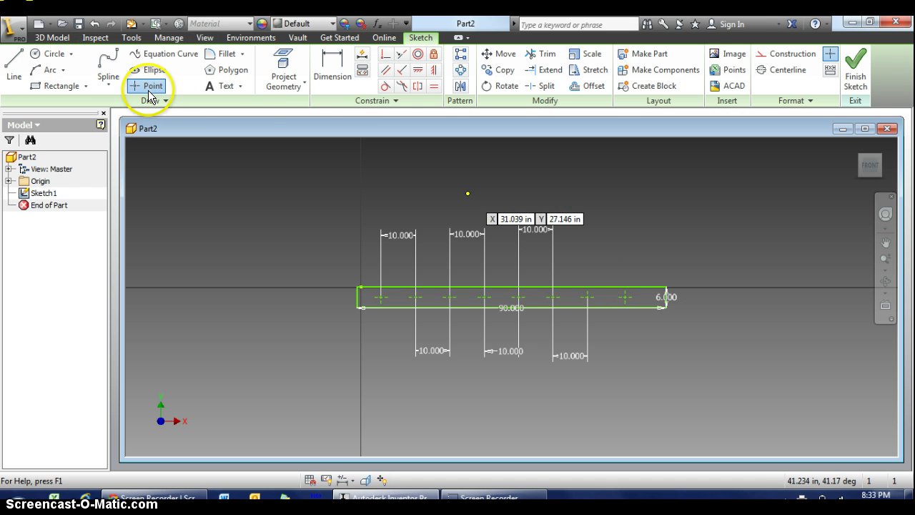
# Dimension the horizontal spacing between the seventh and eighth points as 10 in, placing the dimension above the rectangle
pyautogui.click(330, 64)
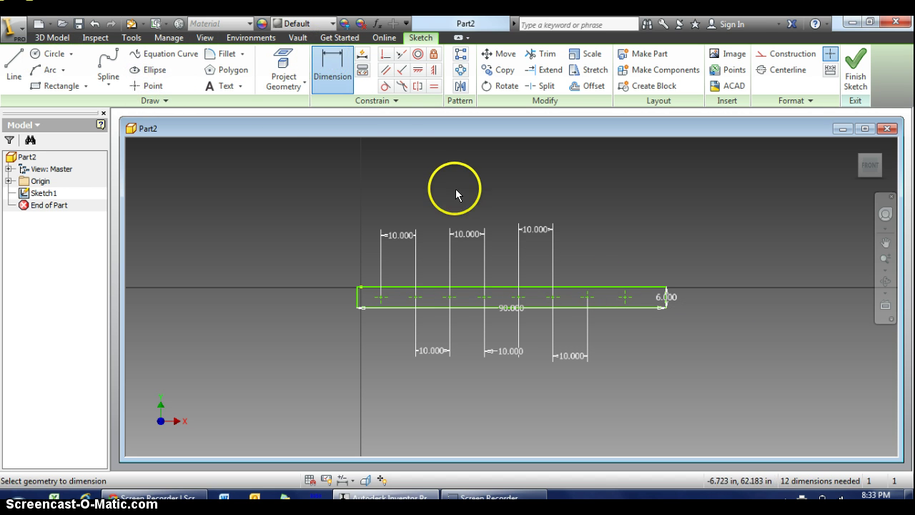
pyautogui.click(588, 294)
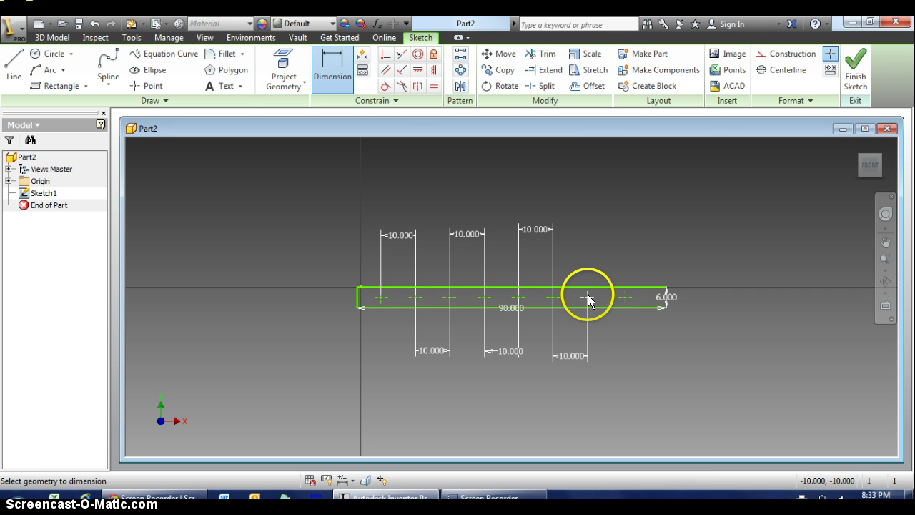
pyautogui.click(625, 298)
pyautogui.click(614, 248)
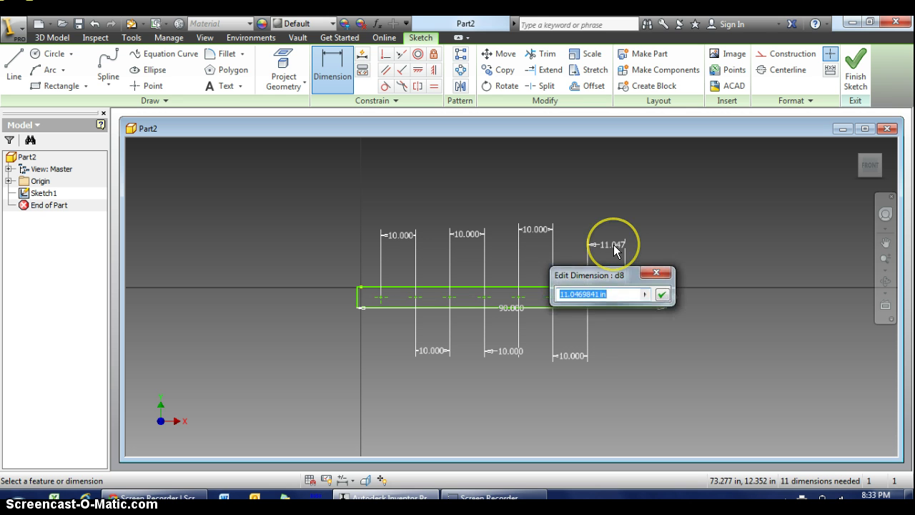
pyautogui.write('10')
pyautogui.press('Return')
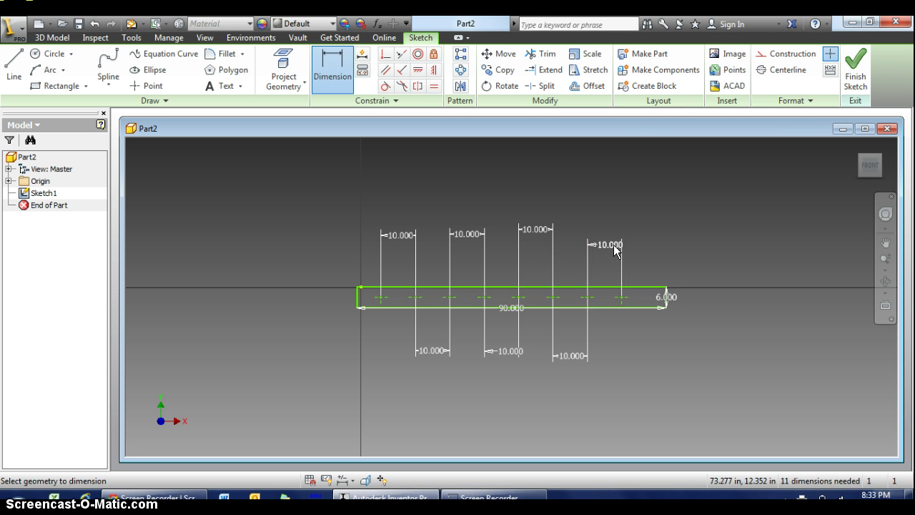
pyautogui.press('Escape')
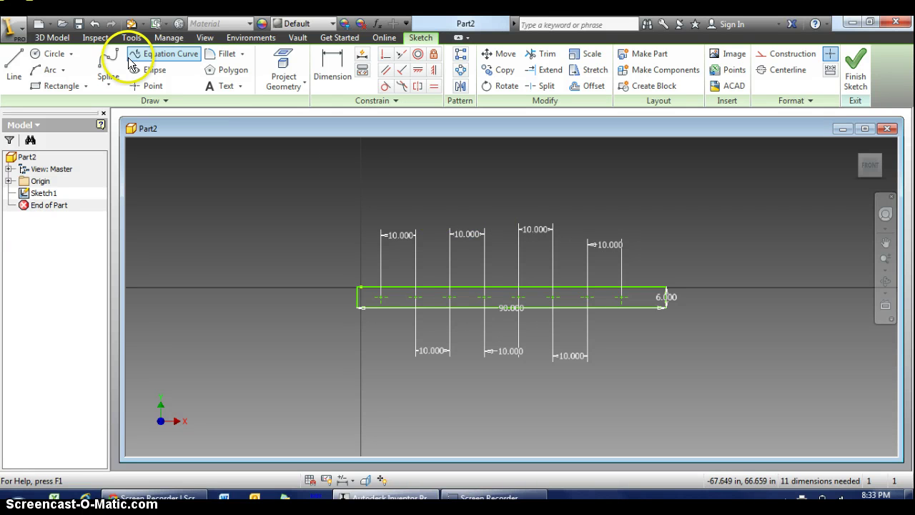
# Draw a circle 2 in in diameter centred on the first point from the left
pyautogui.click(47, 54)
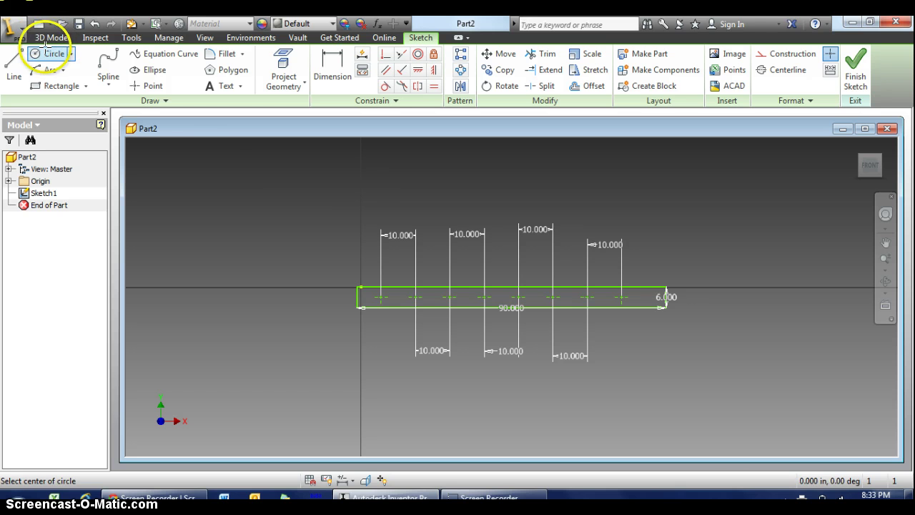
pyautogui.click(382, 296)
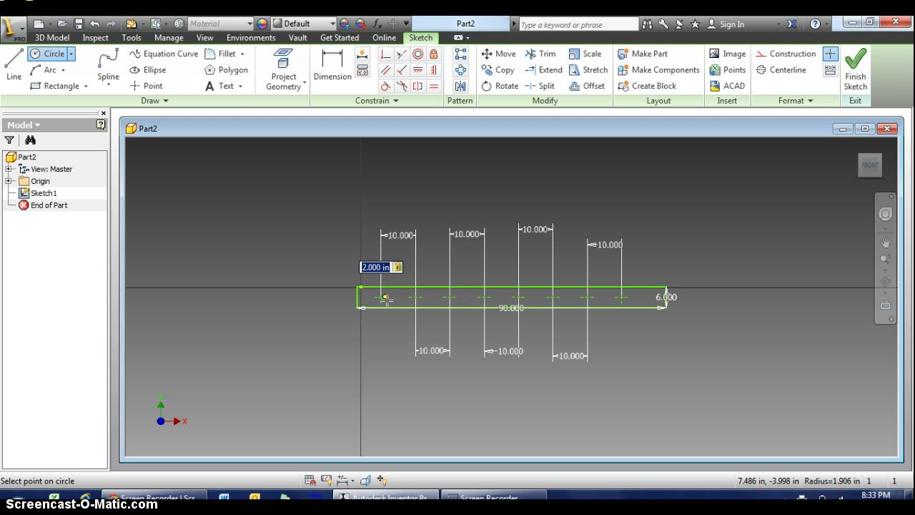
pyautogui.press('Return')
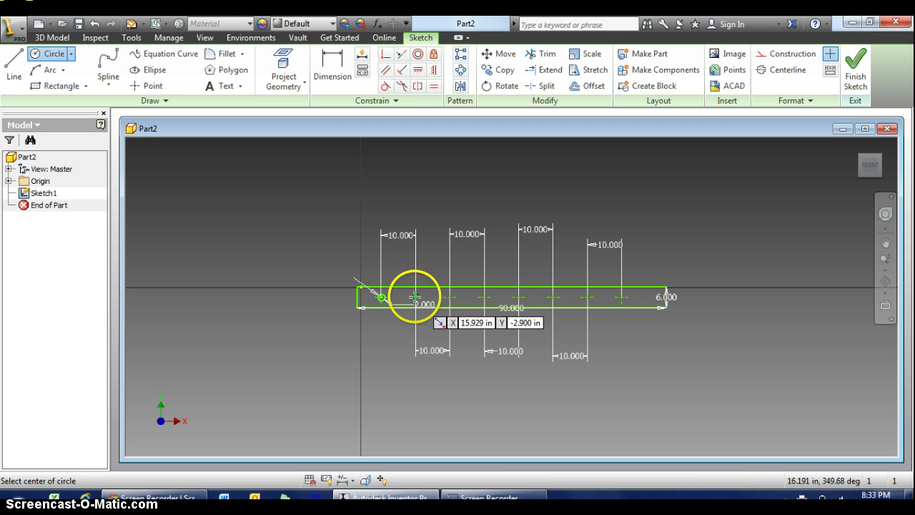
# Draw a circle 6 in in diameter centred on the second point, reaching the rectangle's upper edge
pyautogui.click(415, 297)
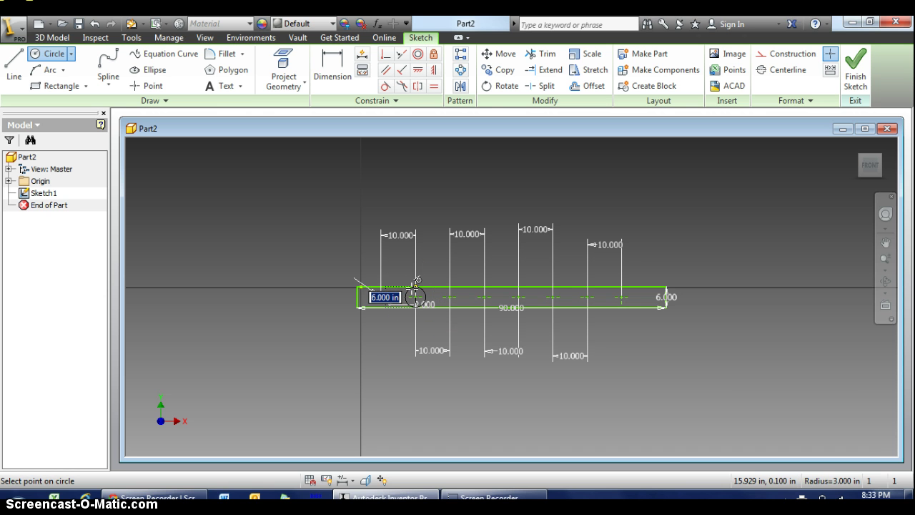
pyautogui.click(415, 286)
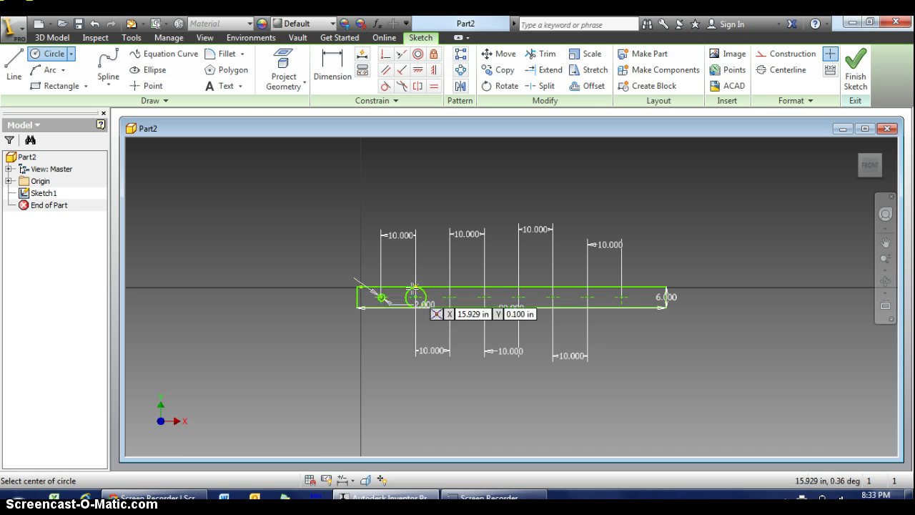
pyautogui.write('2')
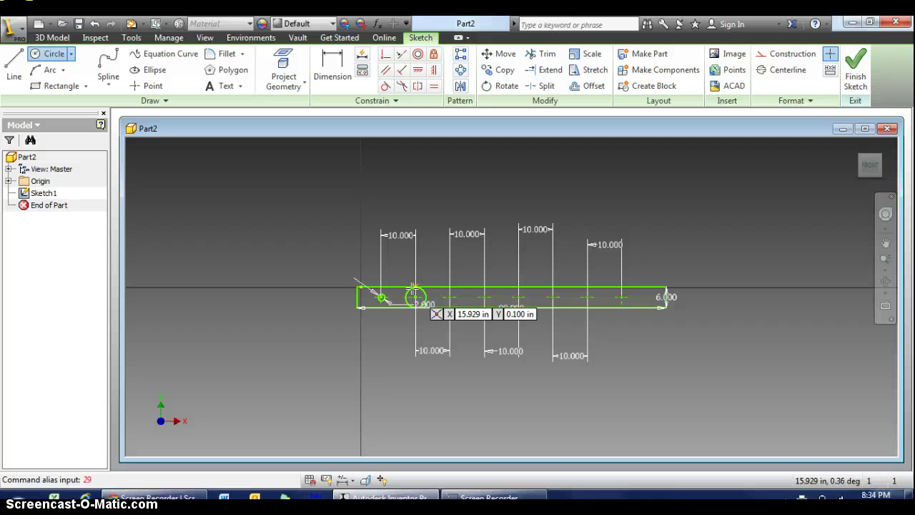
pyautogui.press('BackSpace')
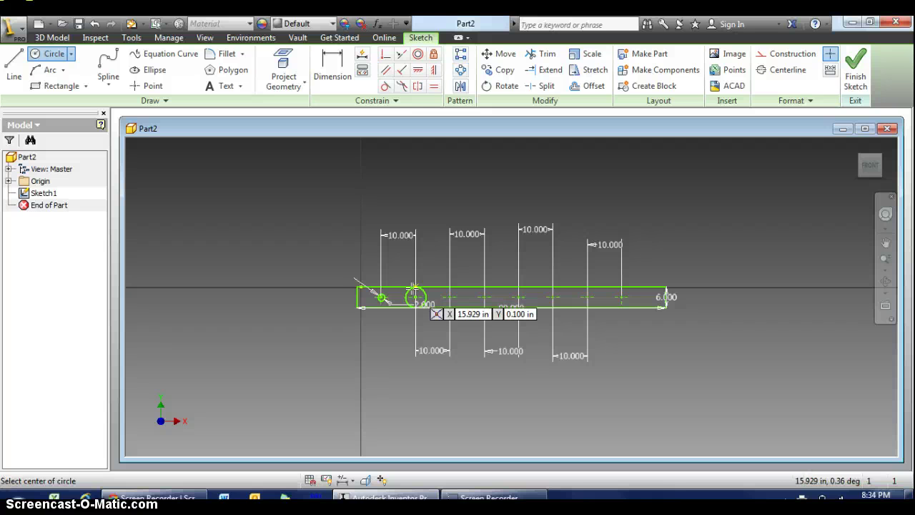
pyautogui.press('0')
pyautogui.press('BackSpace')
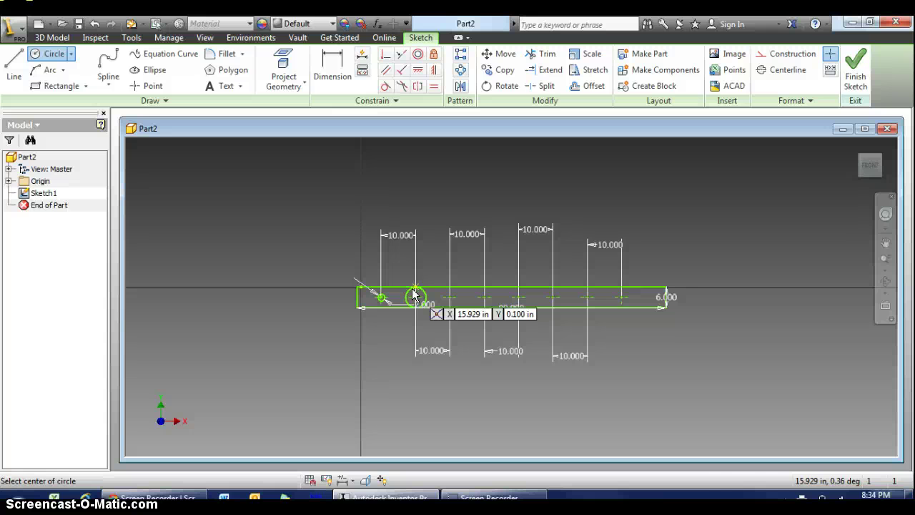
# Delete the oversized circle around the second point
pyautogui.press('Escape')
pyautogui.click(425, 293)
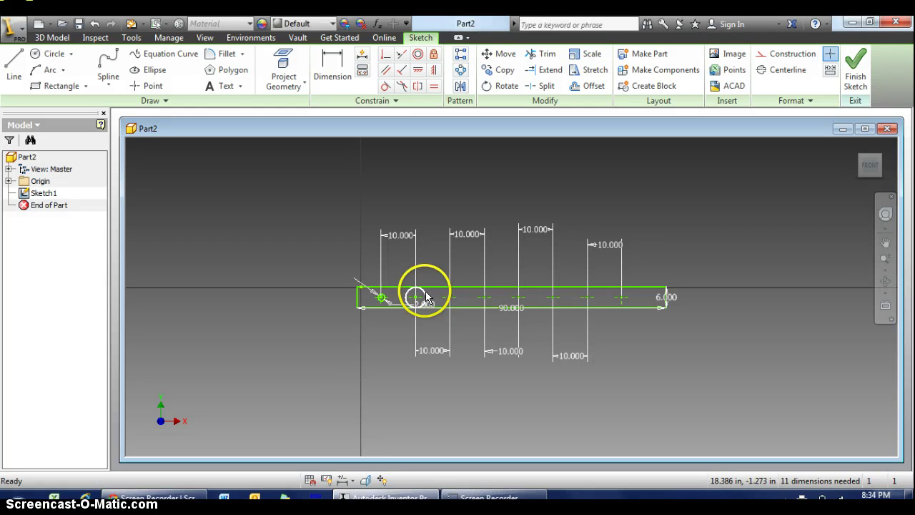
pyautogui.click(426, 297)
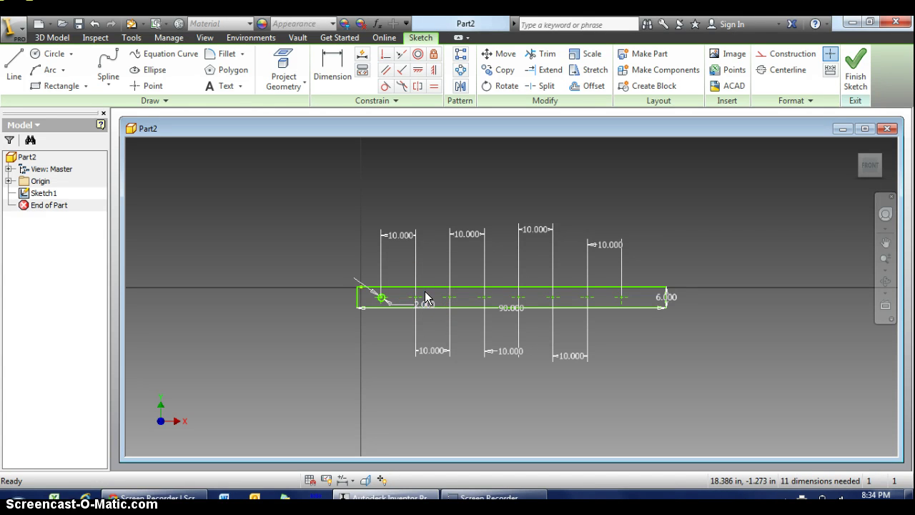
# Draw a circle 2 in in diameter centred on the second point from the left
pyautogui.click(57, 53)
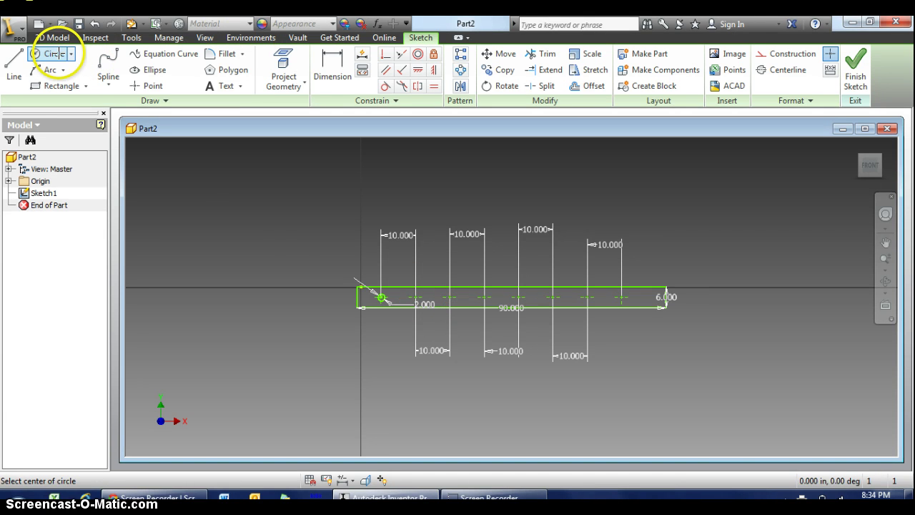
pyautogui.click(415, 295)
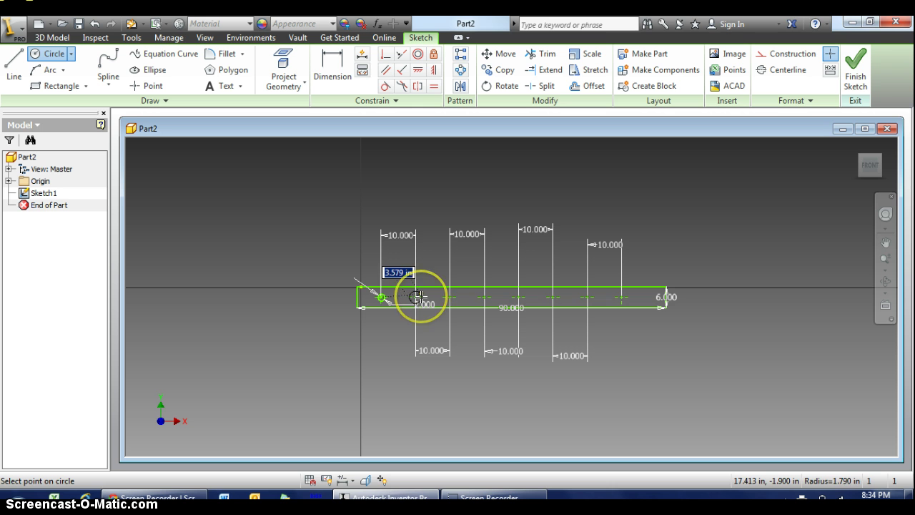
pyautogui.write('2')
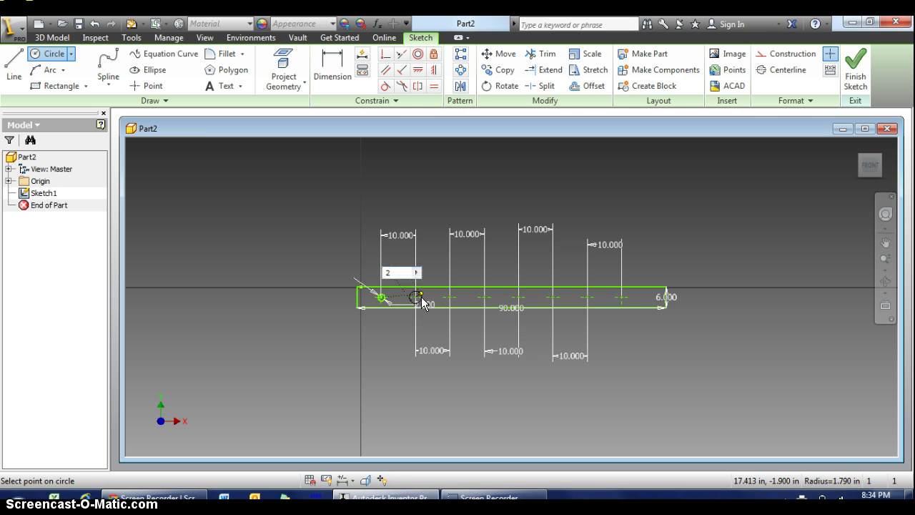
pyautogui.press('Tab')
pyautogui.press('Return')
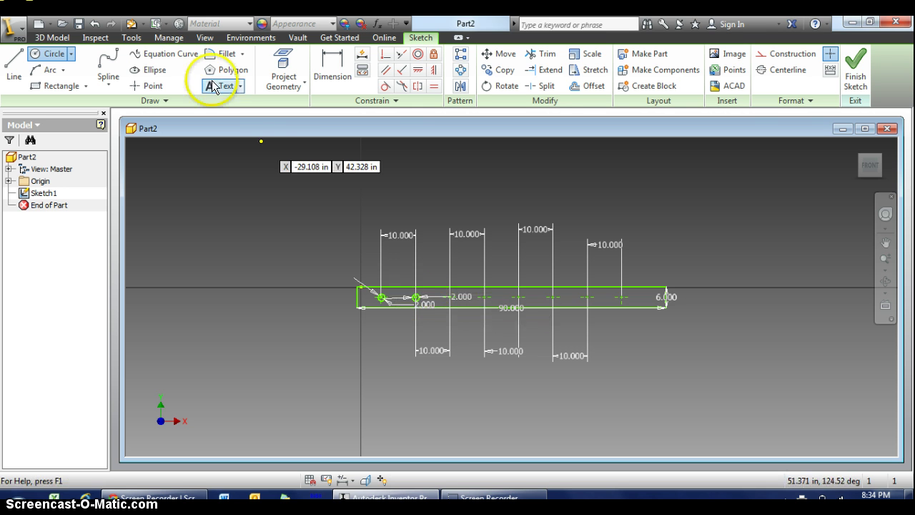
# Draw 2 in diameter circles centred on the third and fourth points from the left
pyautogui.click(55, 56)
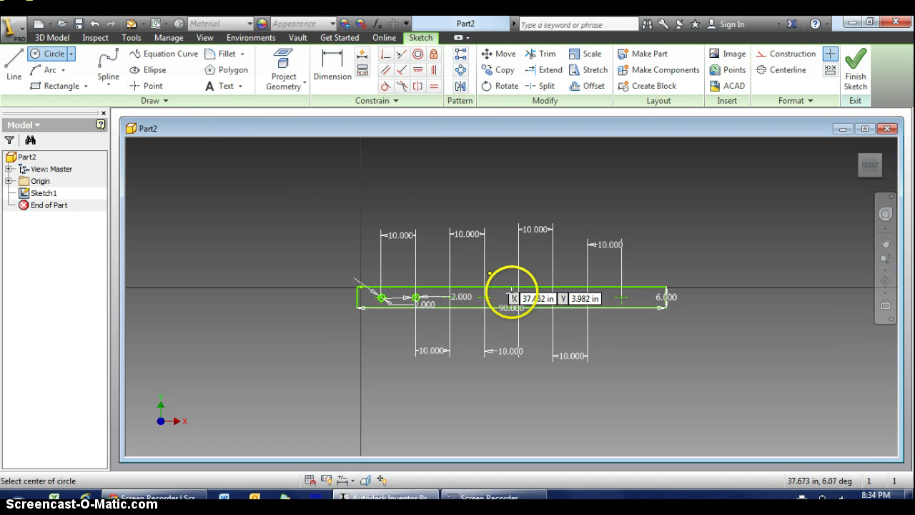
pyautogui.click(452, 296)
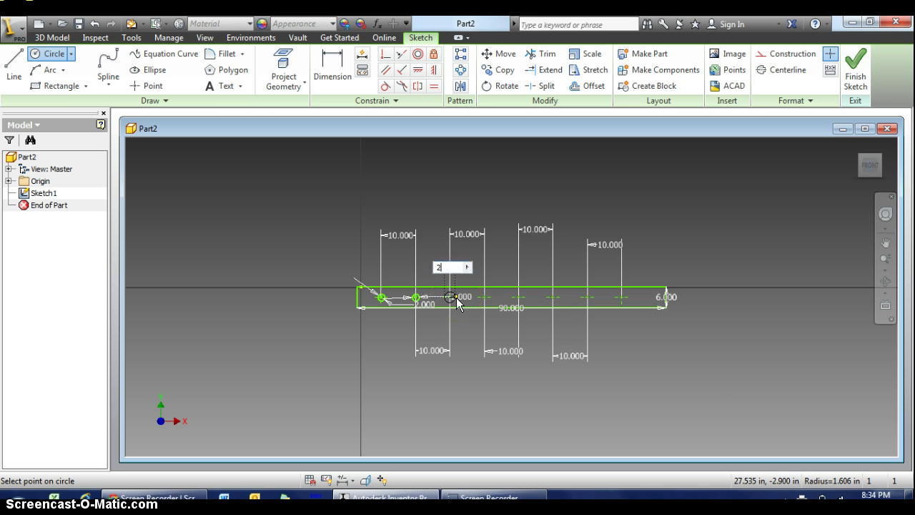
pyautogui.press('Return')
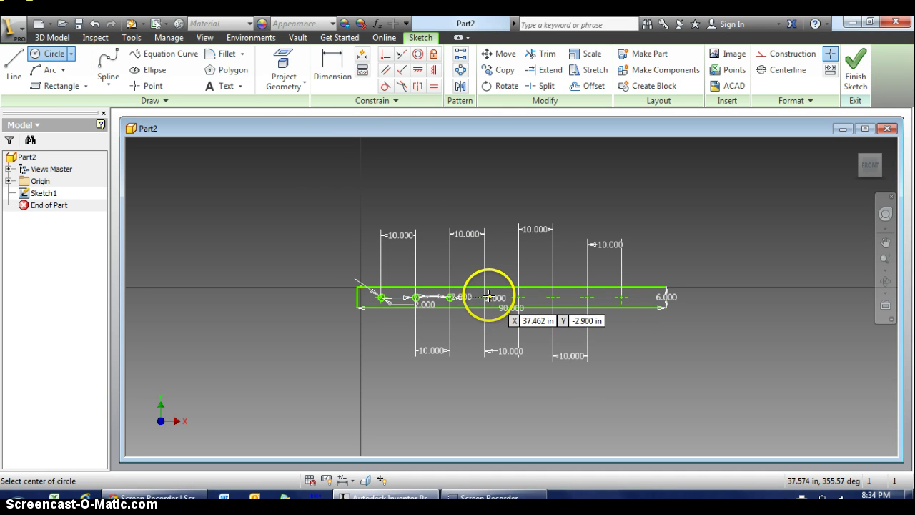
pyautogui.click(486, 297)
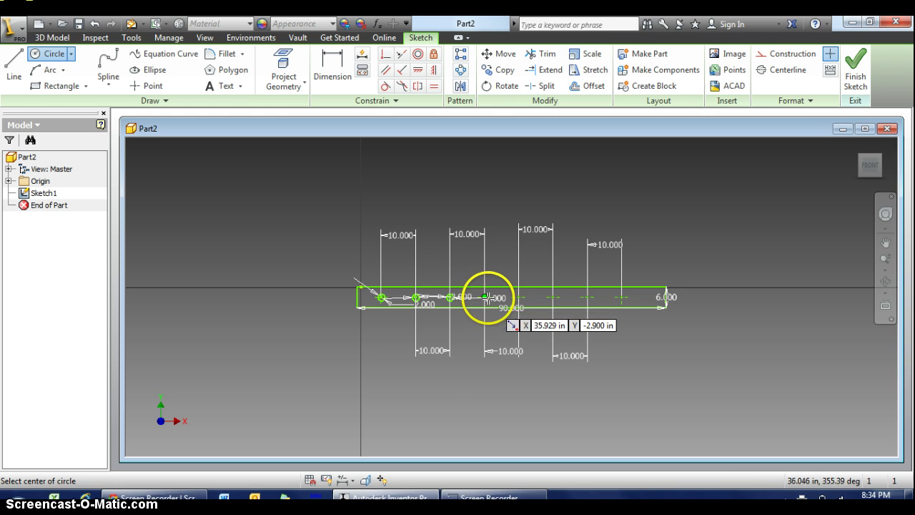
pyautogui.click(486, 296)
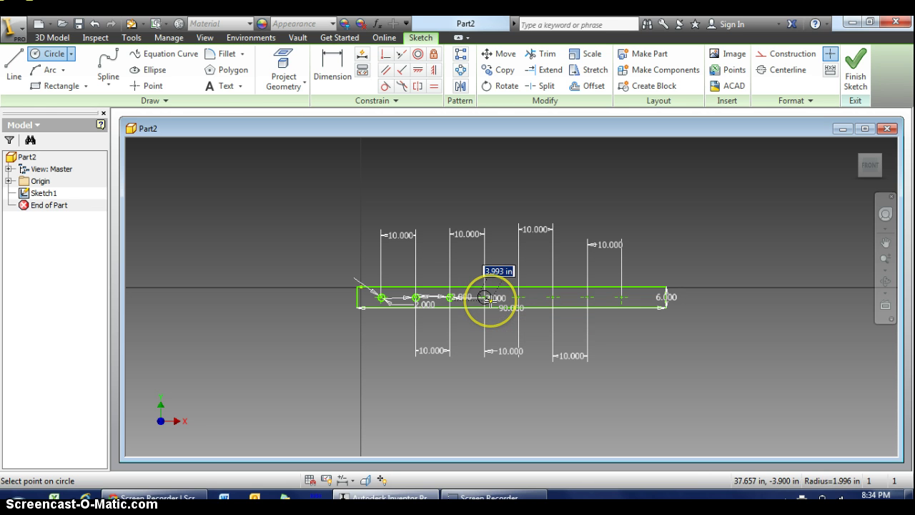
pyautogui.write('2')
pyautogui.press('Return')
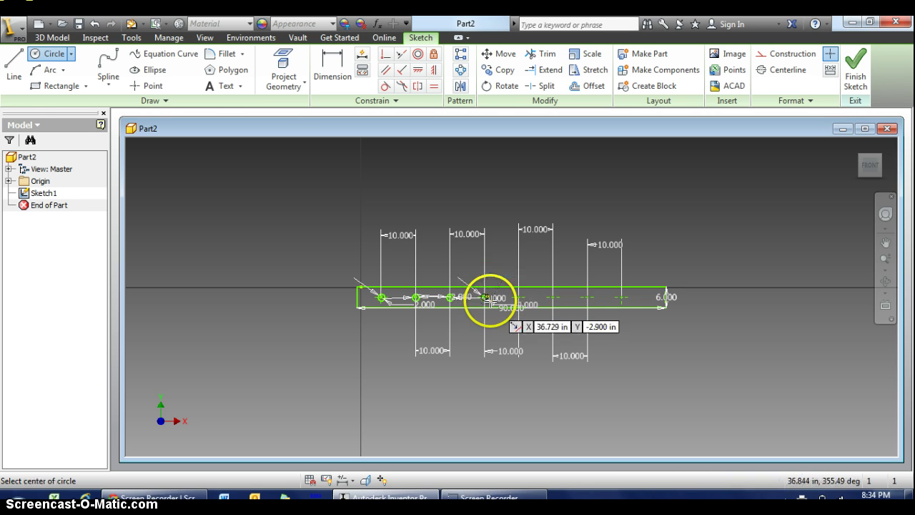
# Draw 2 in diameter circles centred on the fifth and sixth points from the left
pyautogui.click(44, 54)
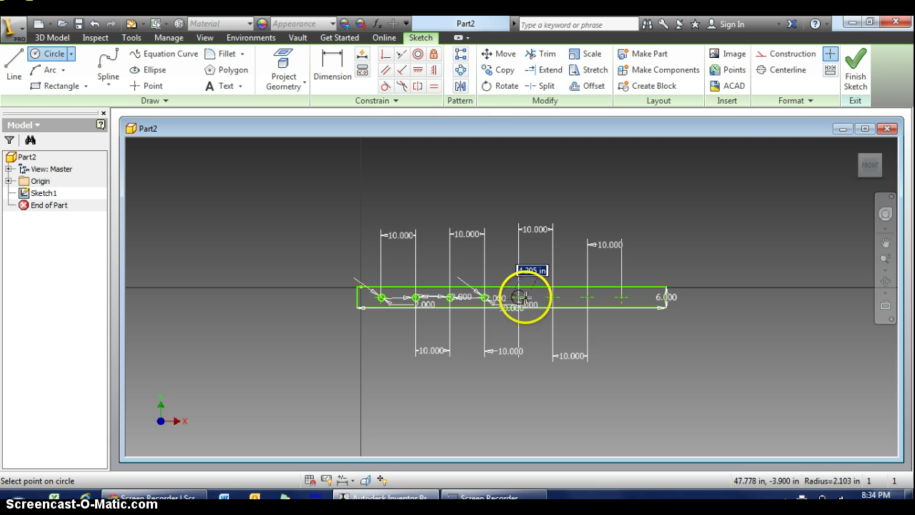
pyautogui.write('2')
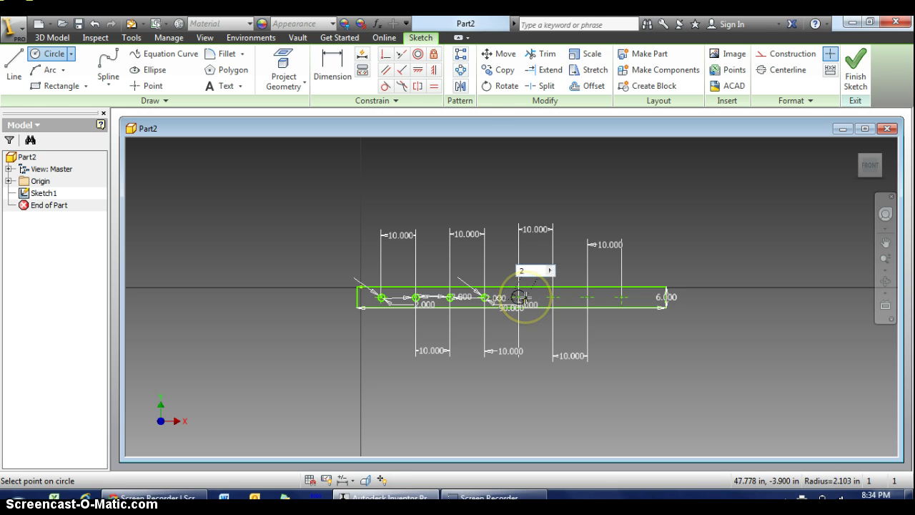
pyautogui.click(524, 297)
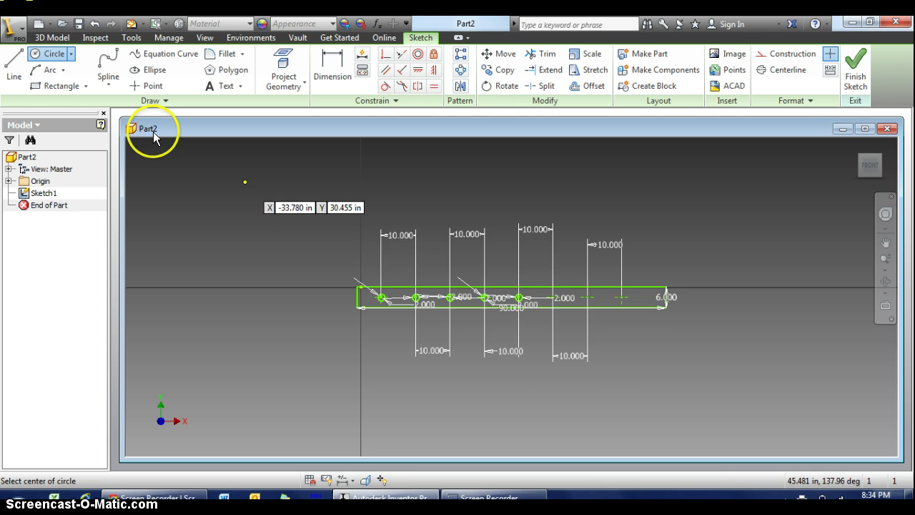
pyautogui.click(552, 297)
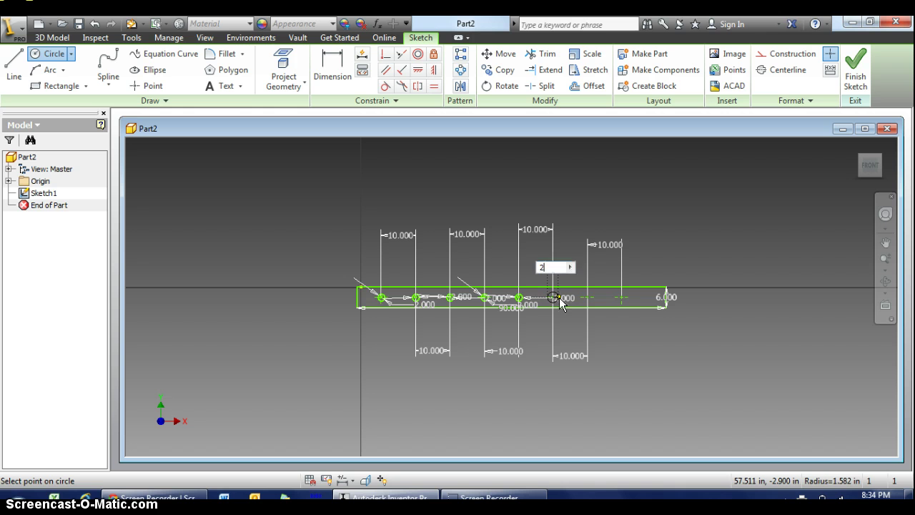
pyautogui.click(559, 297)
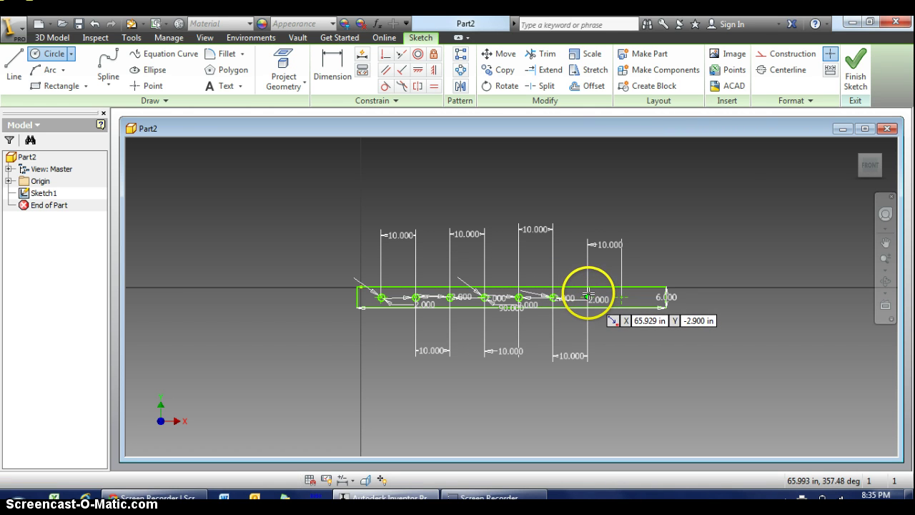
# Draw a 2 in diameter circle slightly above the seventh point and delete the misplaced circle
pyautogui.click(588, 293)
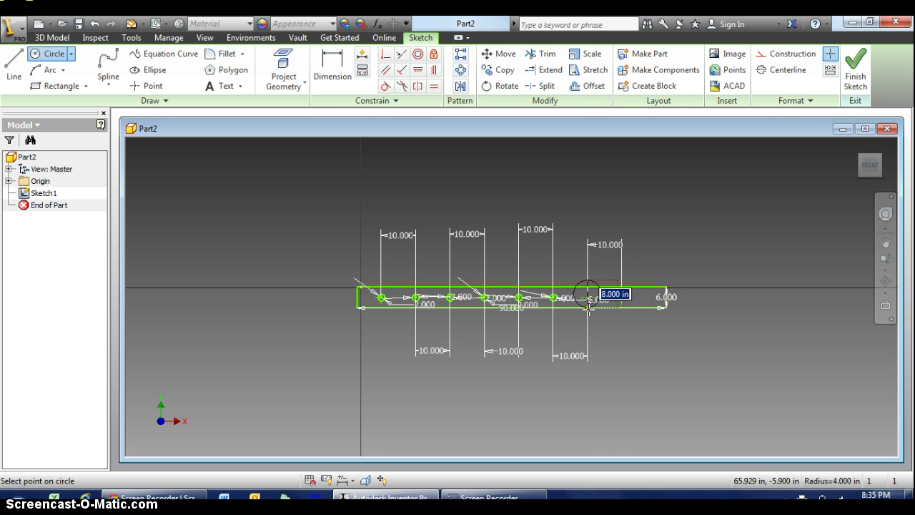
pyautogui.click(587, 307)
pyautogui.click(669, 314)
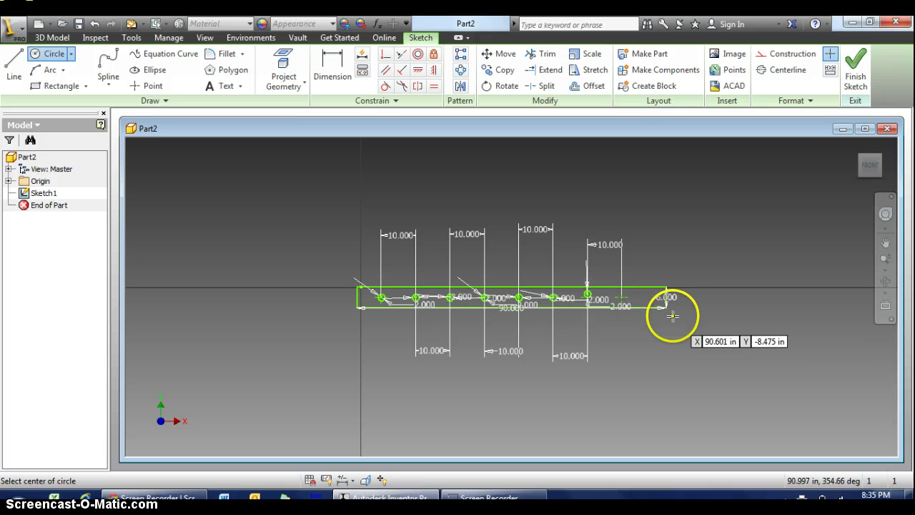
pyautogui.press('Escape')
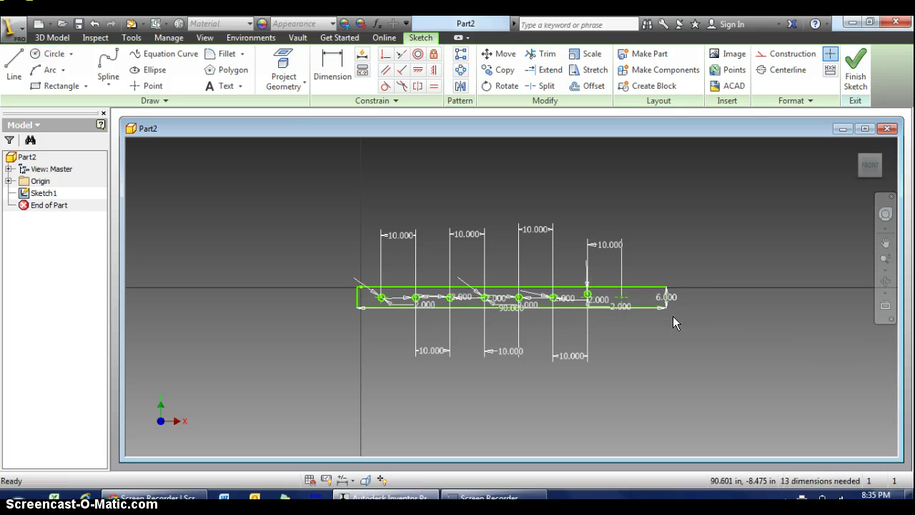
pyautogui.click(643, 317)
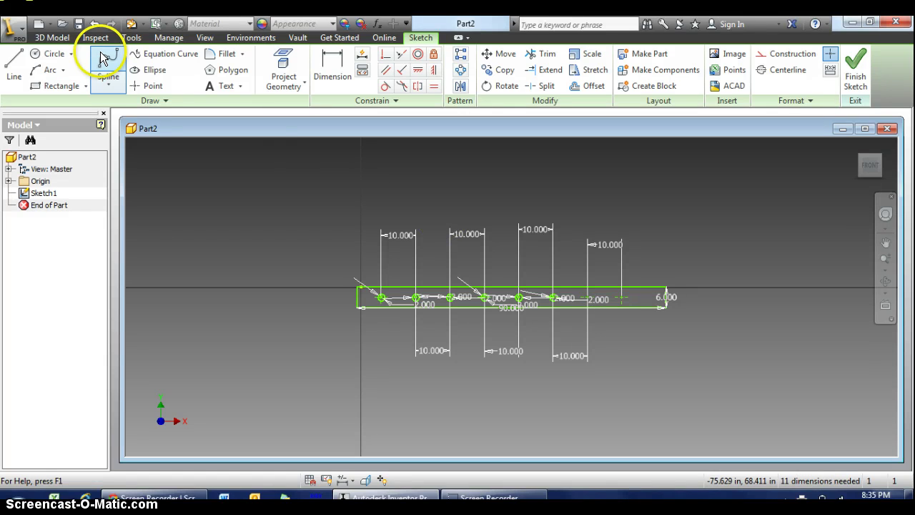
# Draw 2 in diameter circles centred on the seventh and eighth points from the left
pyautogui.click(48, 54)
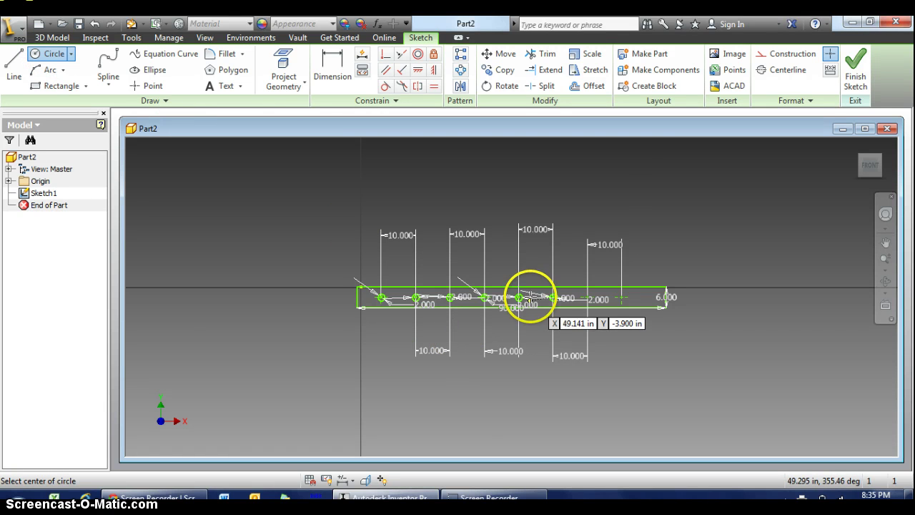
pyautogui.click(586, 297)
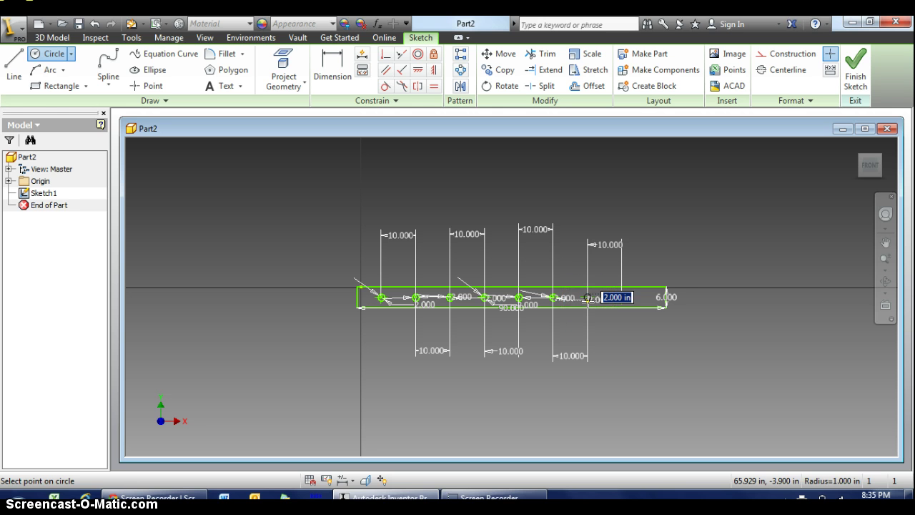
pyautogui.write('2')
pyautogui.press('Return')
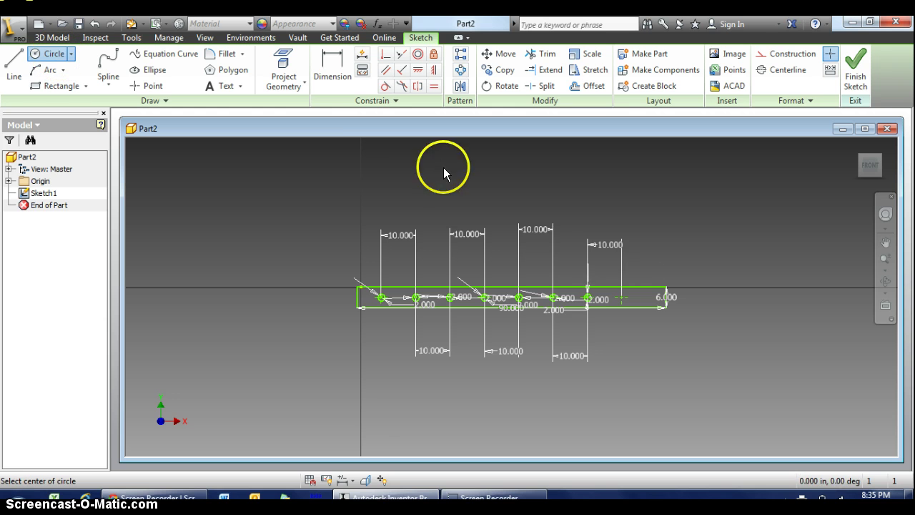
pyautogui.click(621, 296)
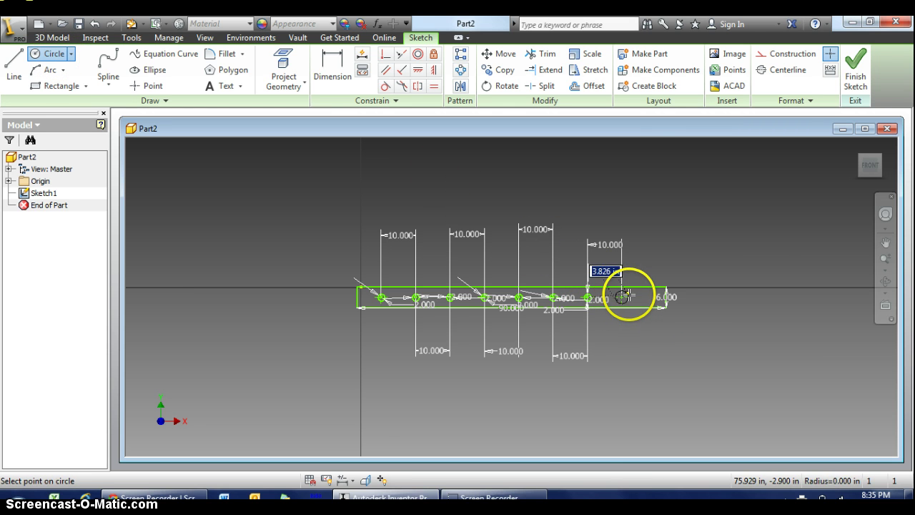
pyautogui.write('2')
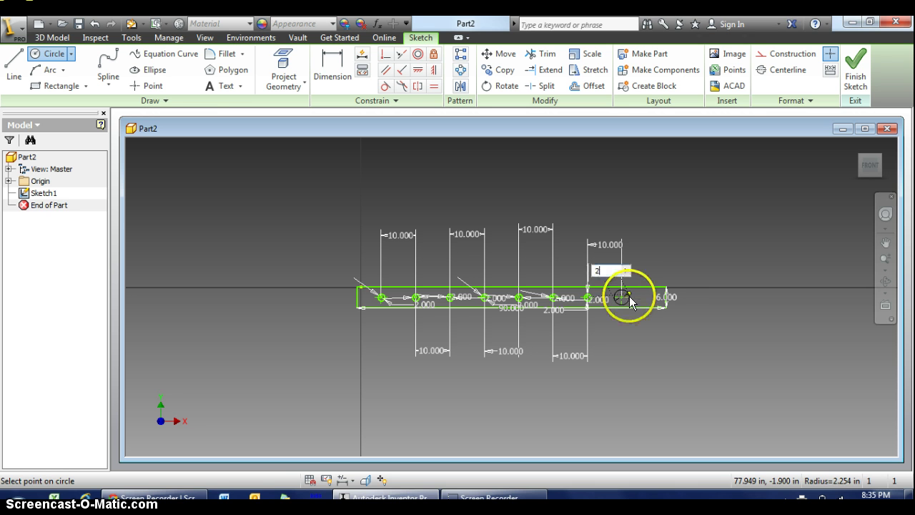
pyautogui.press('Return')
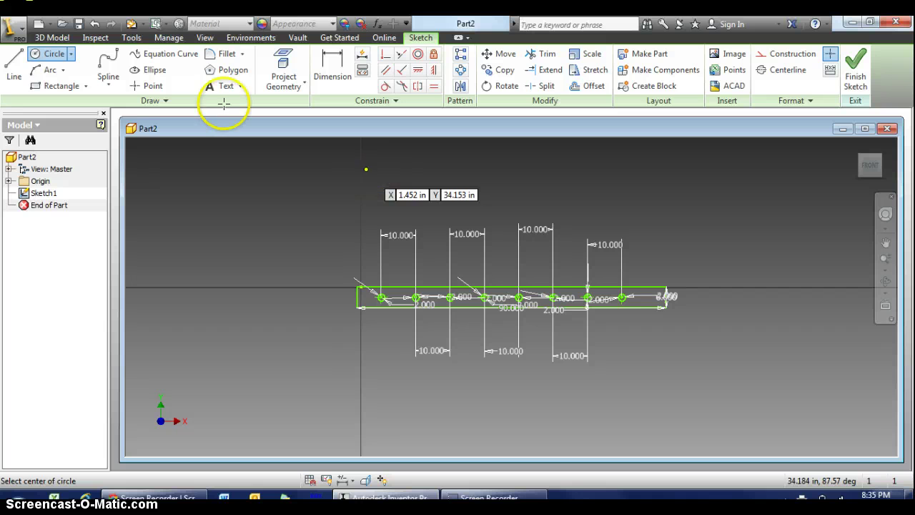
# Finish the sketch and extrude the rectangular board profile around the circles by 6 in, leaving the circles as holes
pyautogui.click(851, 66)
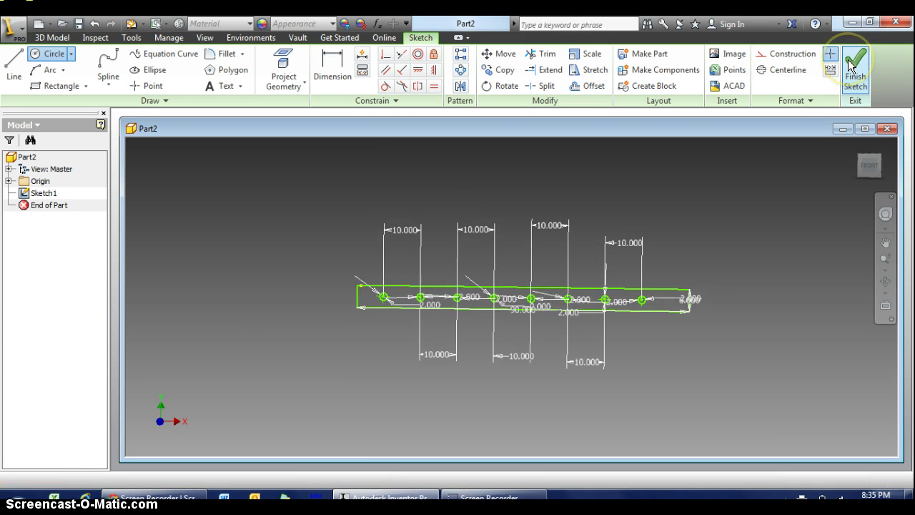
pyautogui.click(870, 163)
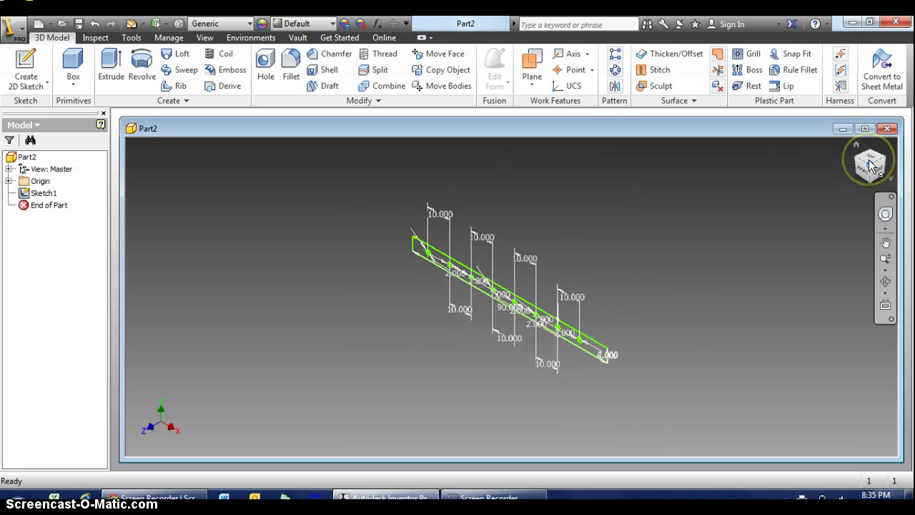
pyautogui.click(109, 70)
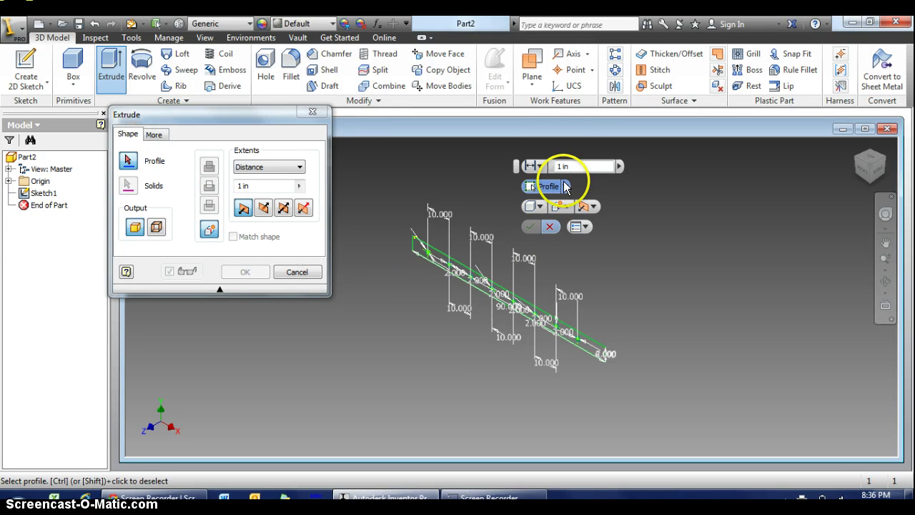
pyautogui.click(595, 355)
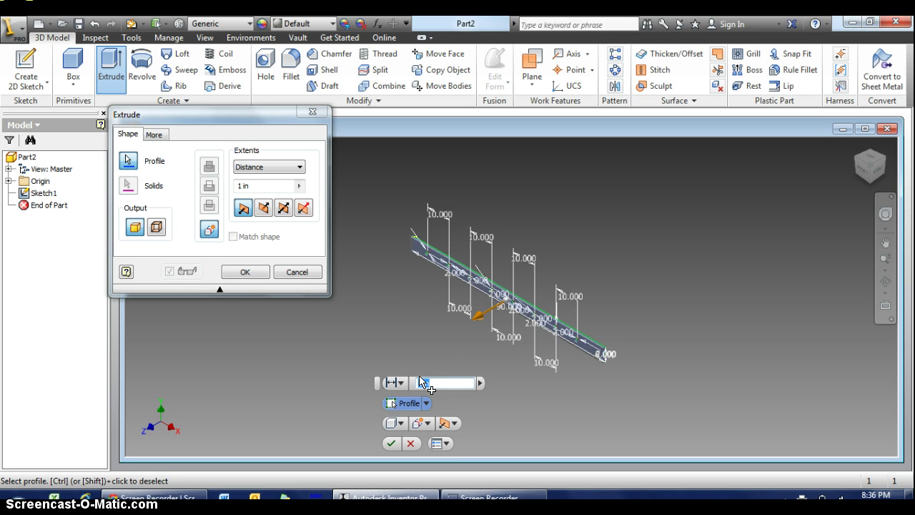
pyautogui.write('6')
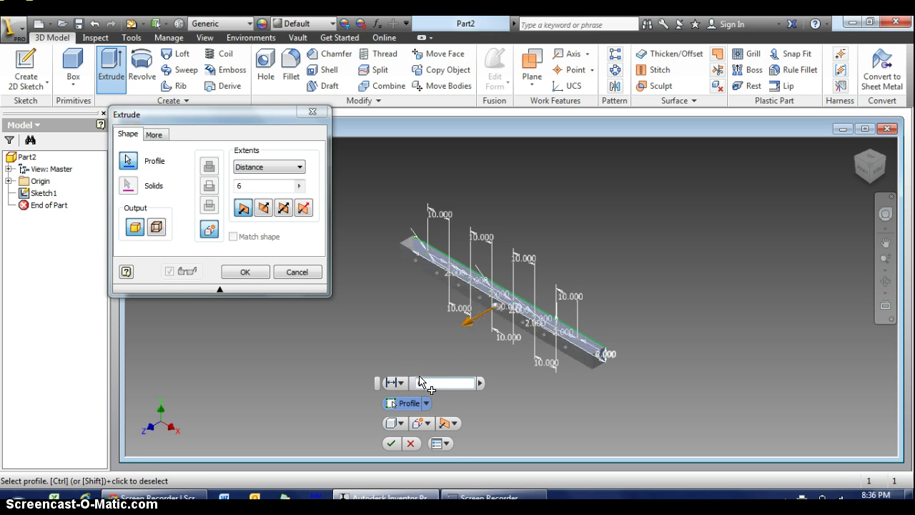
pyautogui.press('Return')
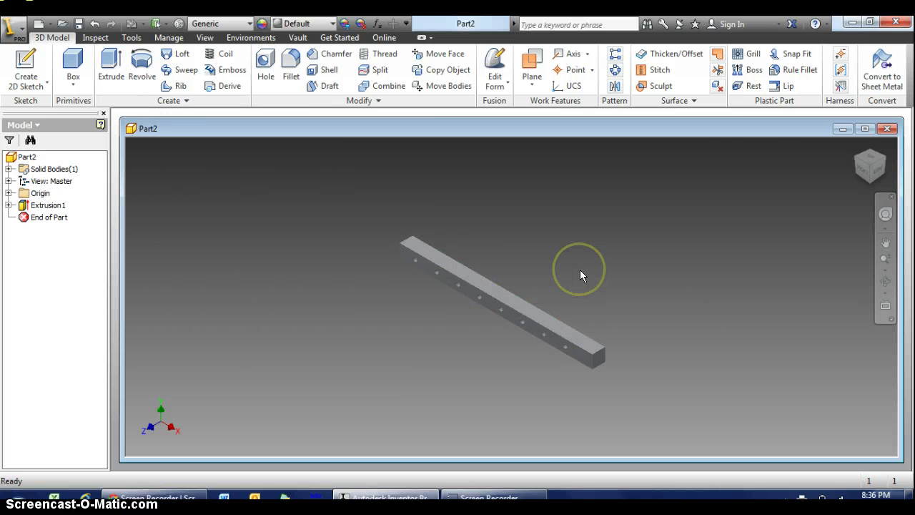
pyautogui.click(22, 27)
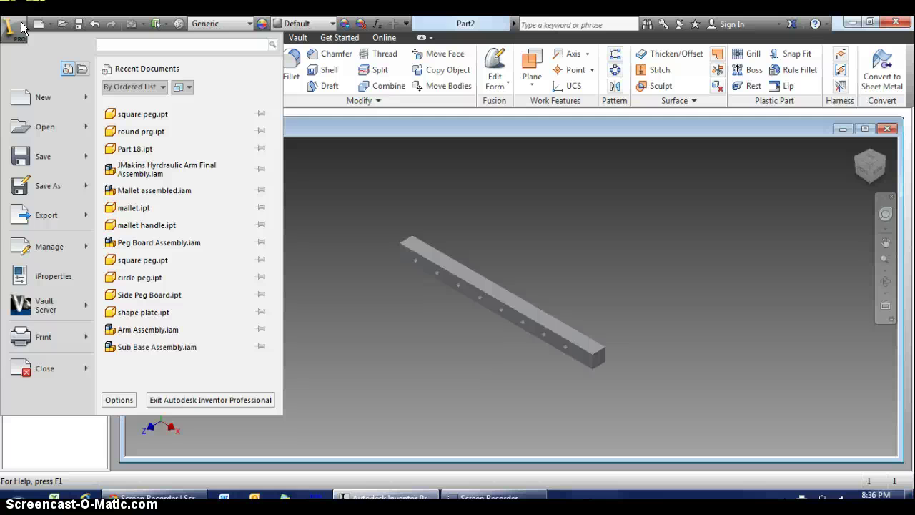
pyautogui.click(45, 45)
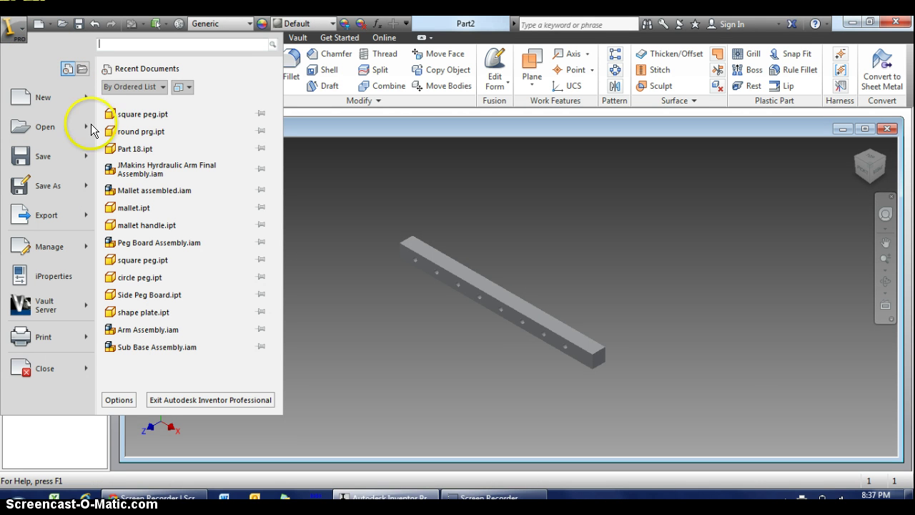
pyautogui.click(42, 99)
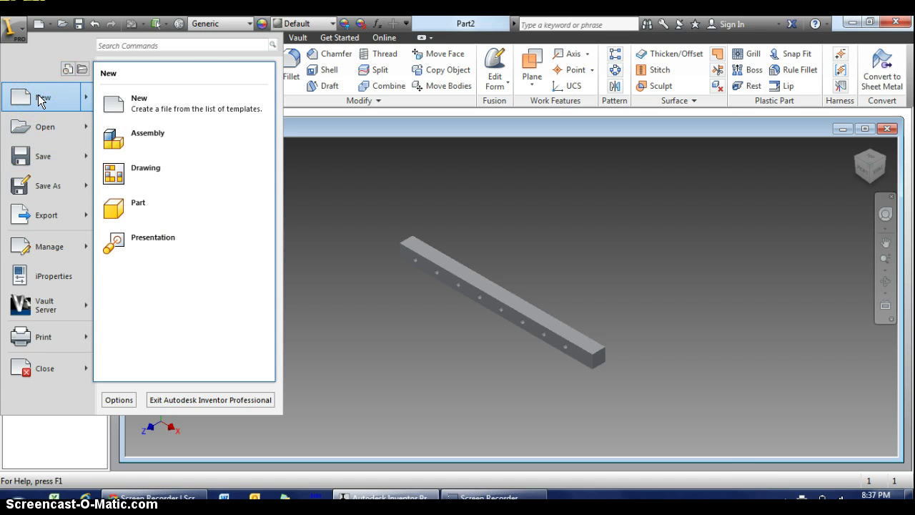
pyautogui.click(39, 99)
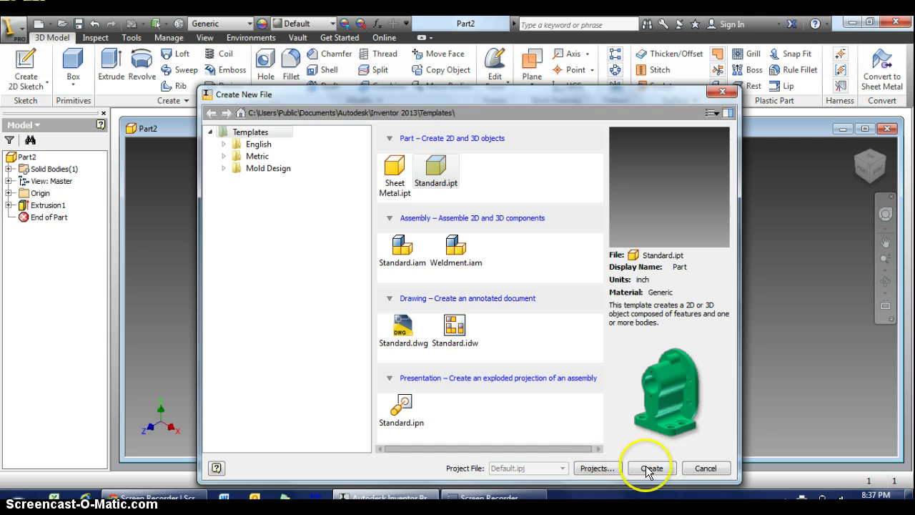
pyautogui.click(721, 92)
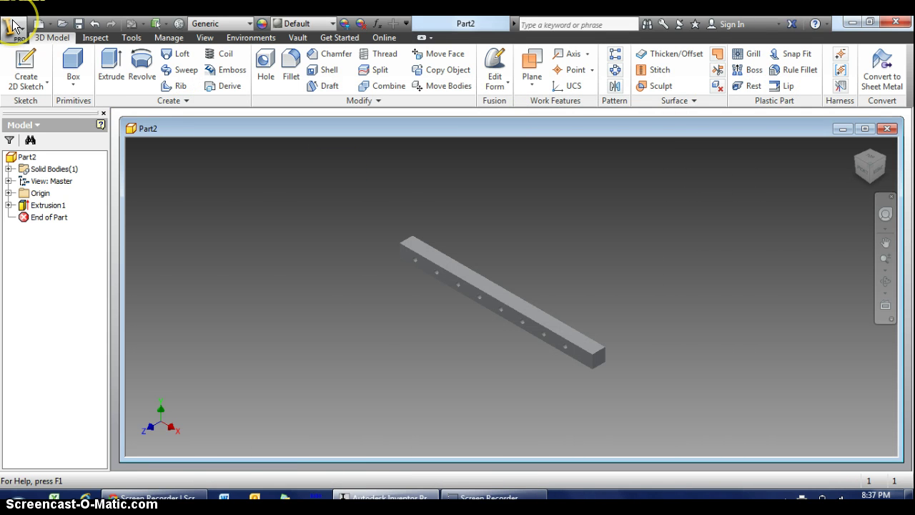
# Save the part to the Desktop as monkeyupright.ipt, continuing despite the unavailable project location
pyautogui.click(13, 25)
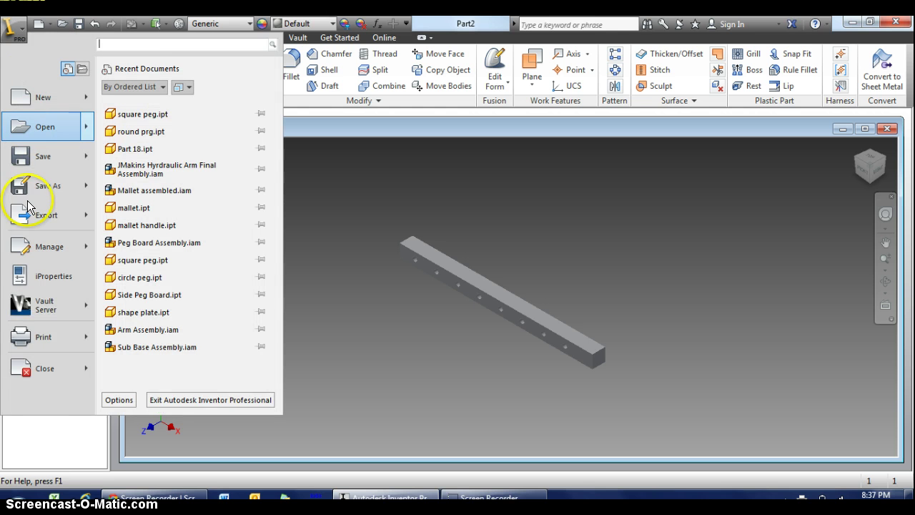
pyautogui.click(39, 187)
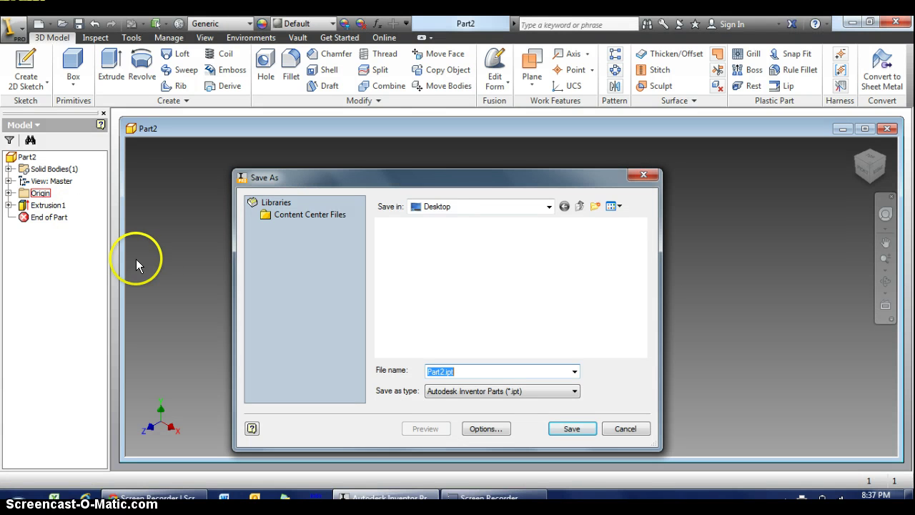
pyautogui.click(444, 371)
pyautogui.moveTo(444, 370); pyautogui.dragTo(419, 374)
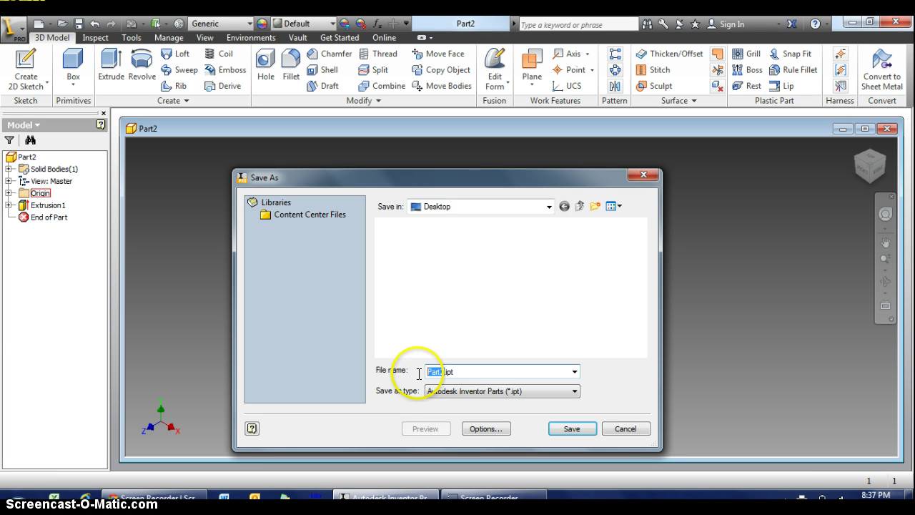
pyautogui.write('mo')
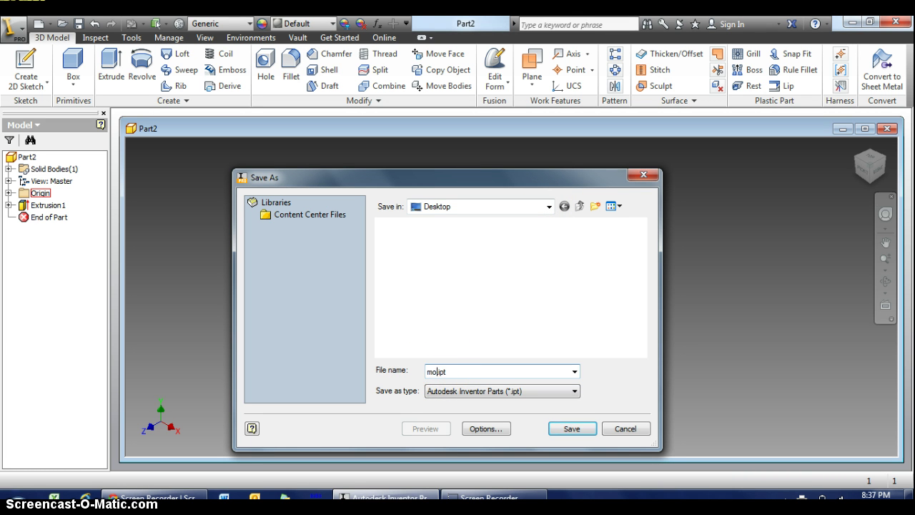
pyautogui.write('nkeyupright')
pyautogui.click(577, 422)
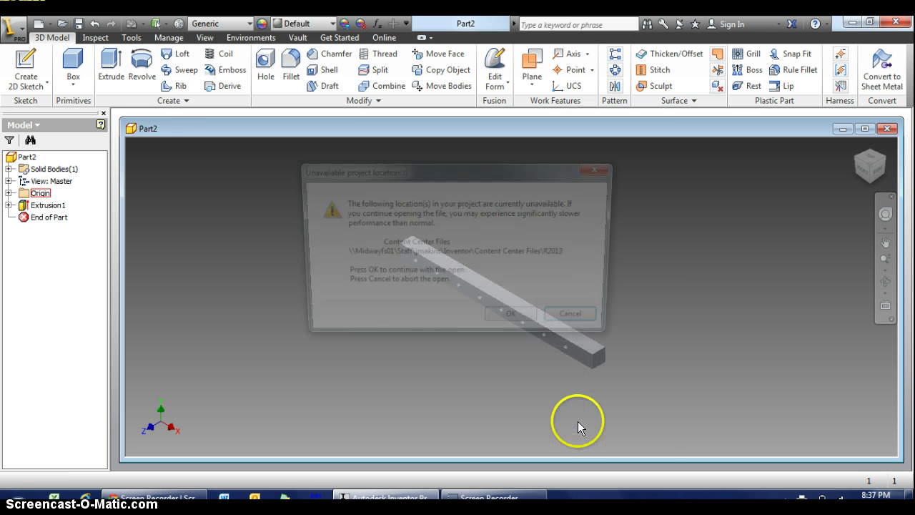
pyautogui.click(532, 321)
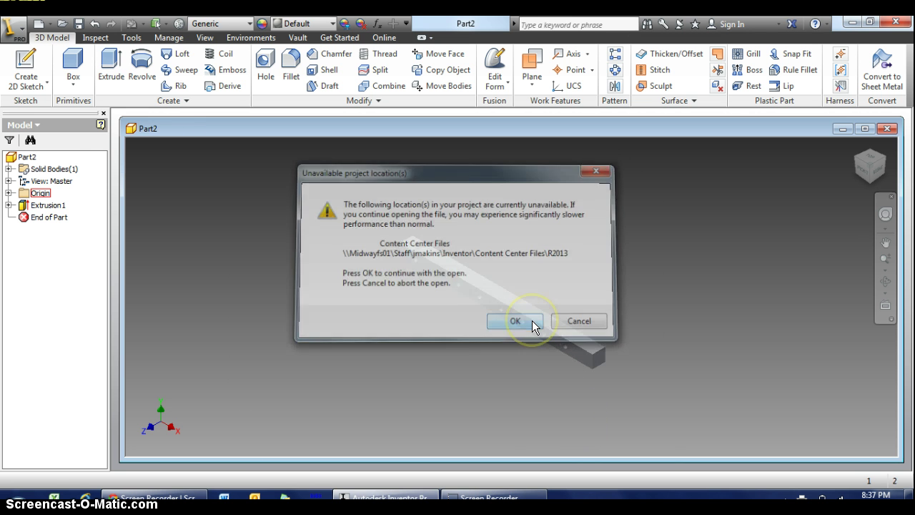